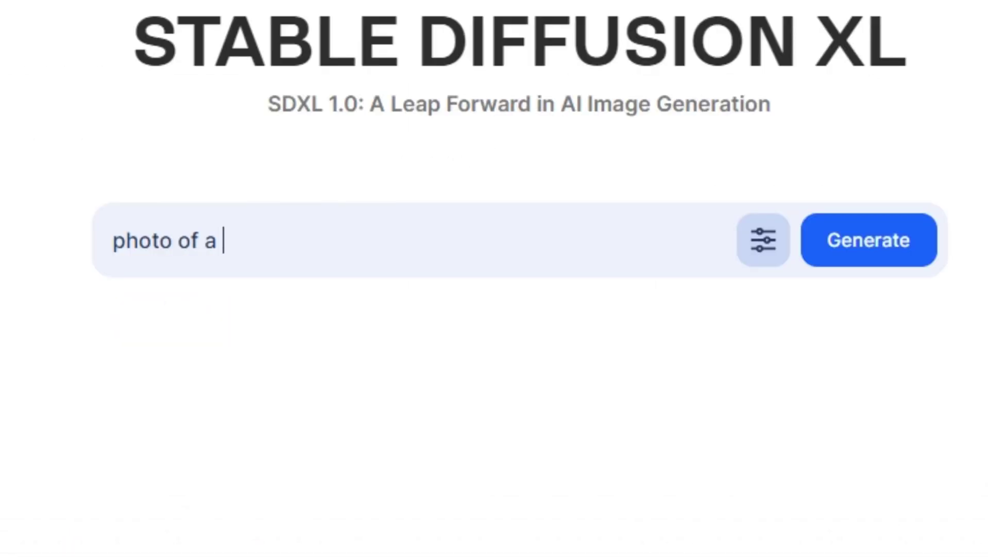
# - Complete the prompt "photo of a women" and review the style, aspect ratio and negative prompt options
pyautogui.write('women')
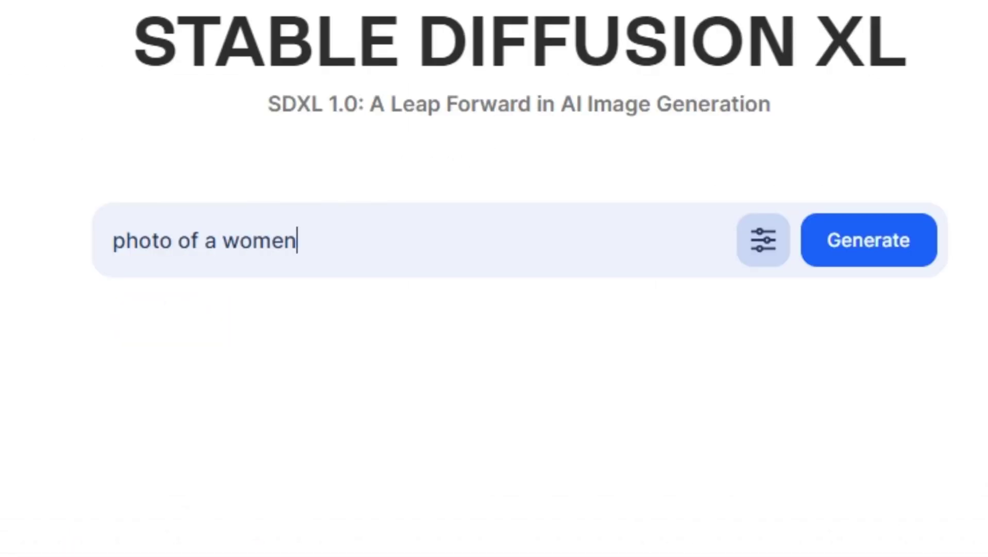
pyautogui.hotkey('ctrl', 'a')
pyautogui.click(763, 240)
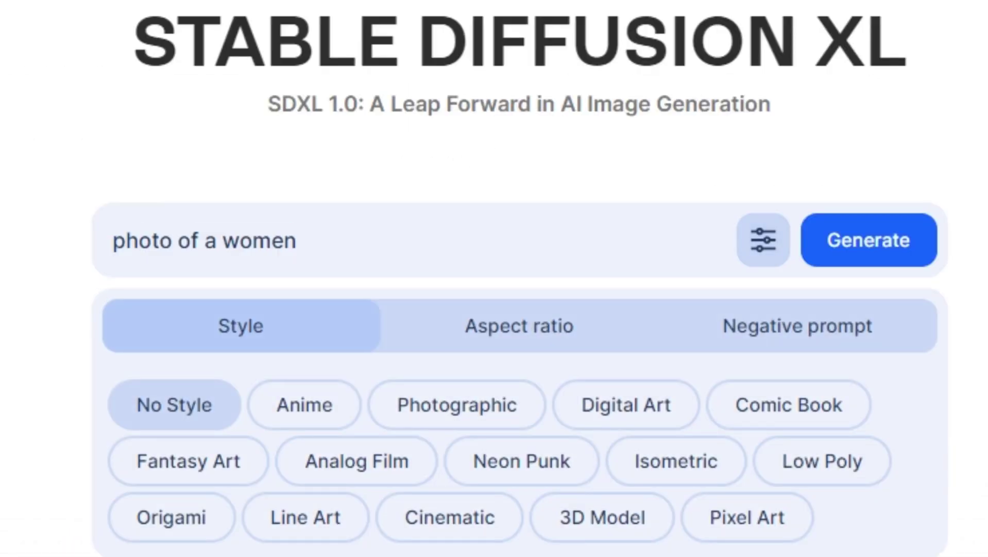
pyautogui.click(519, 325)
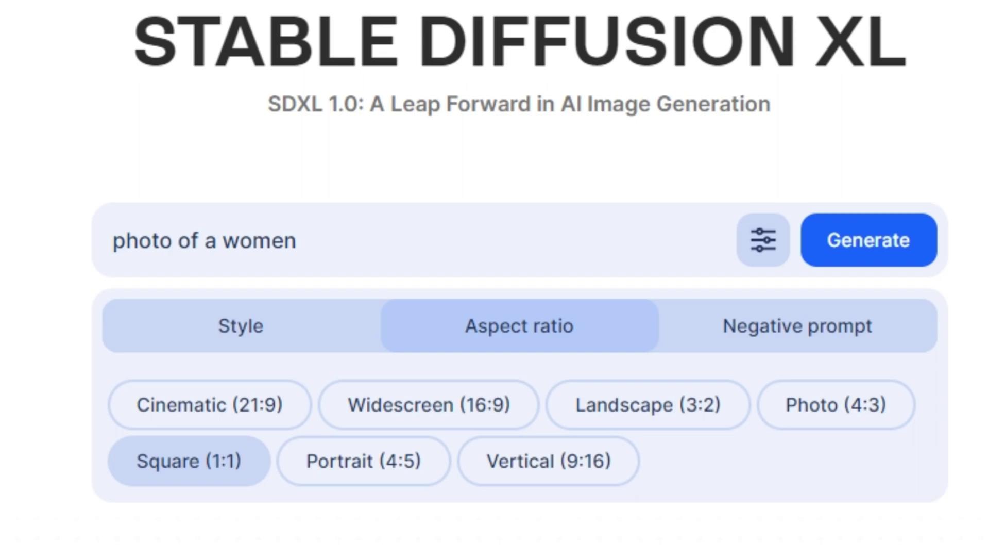
pyautogui.click(797, 326)
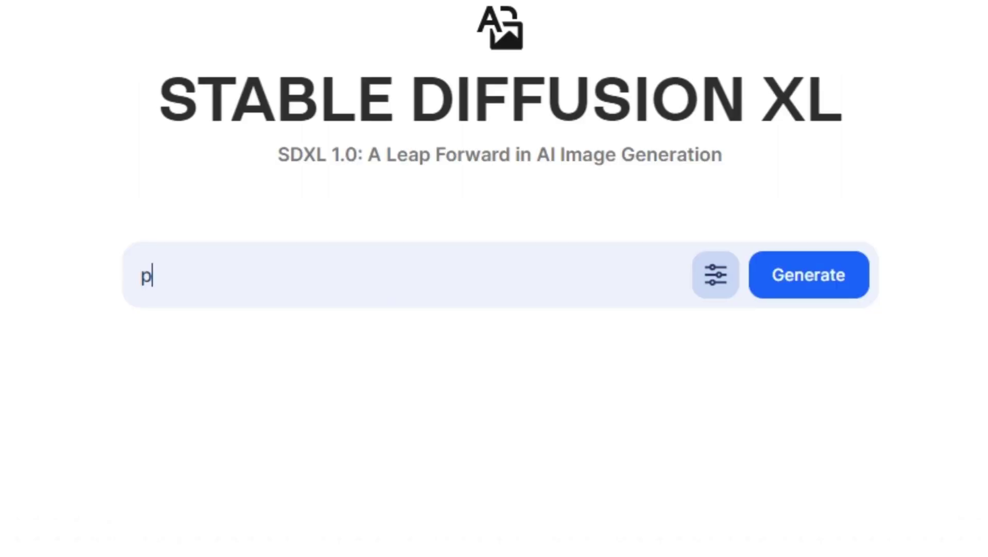
# - Enter the prompt "photo of a women" in the empty prompt box and copy it
pyautogui.write('hoto')
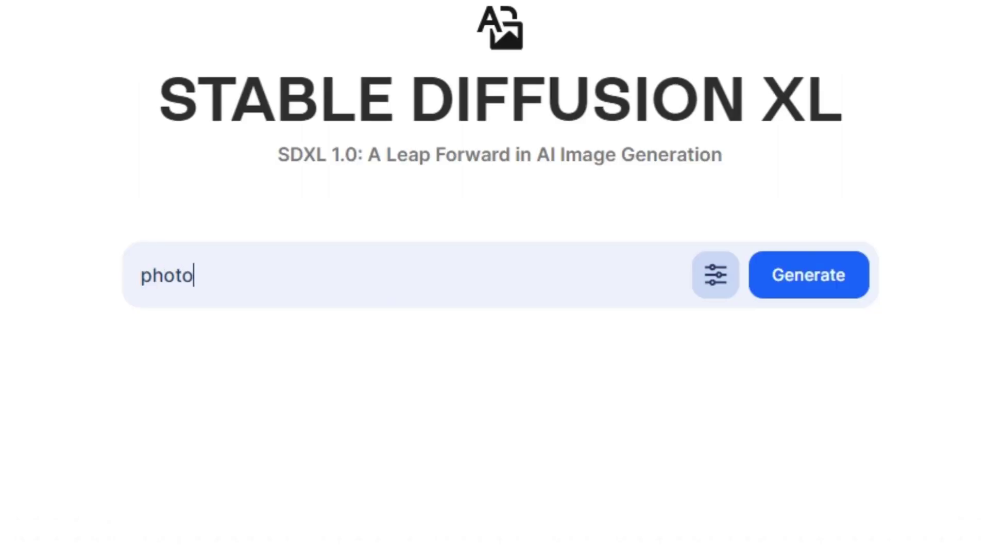
pyautogui.write(' of a women')
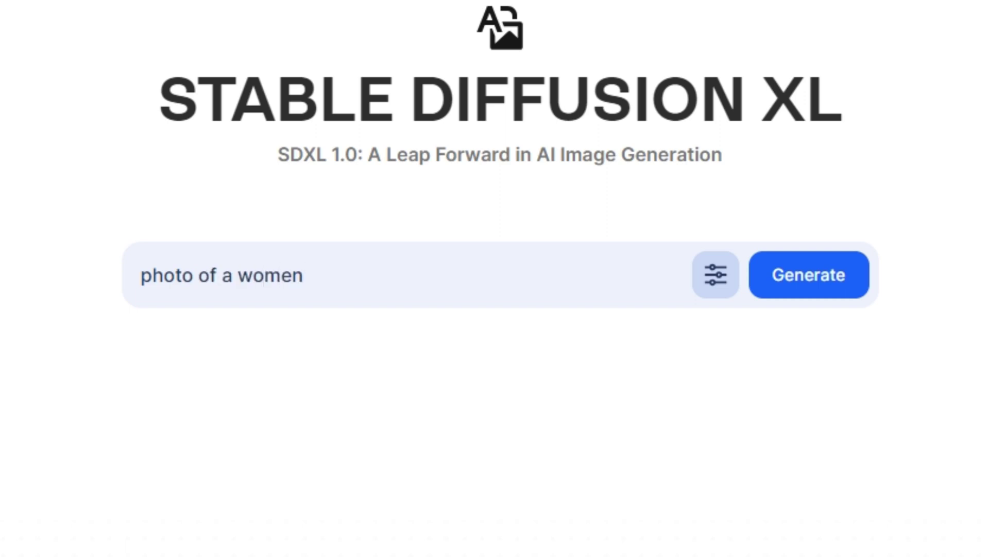
pyautogui.hotkey('ctrl', 'a')
pyautogui.hotkey('ctrl', 'c')
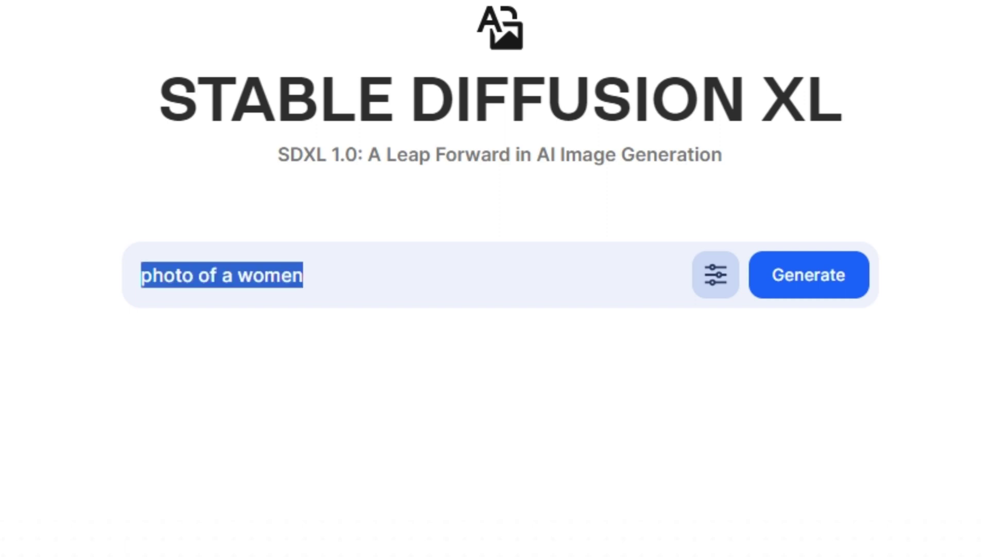
# - Set the aspect ratio for this prompt to Cinematic (21:9)
pyautogui.click(716, 275)
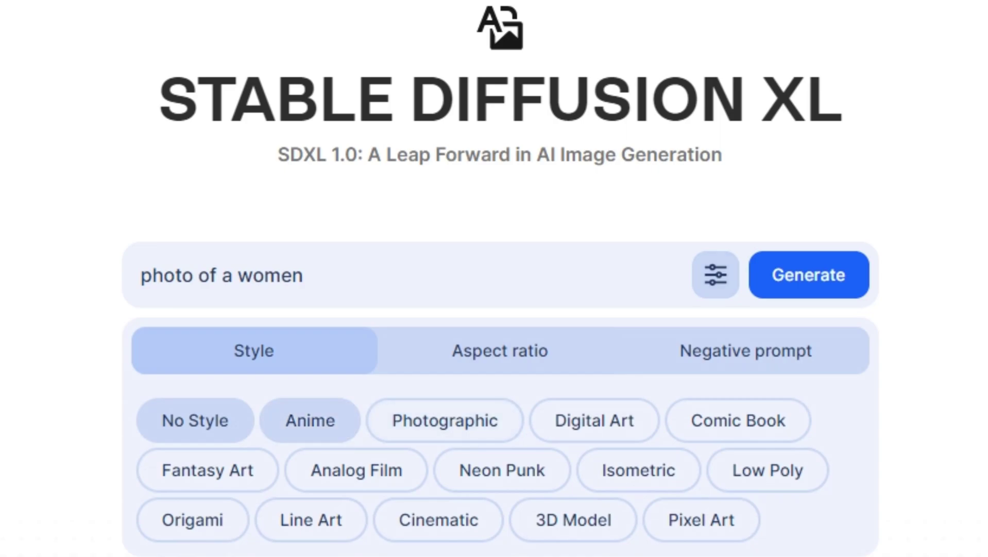
pyautogui.click(500, 351)
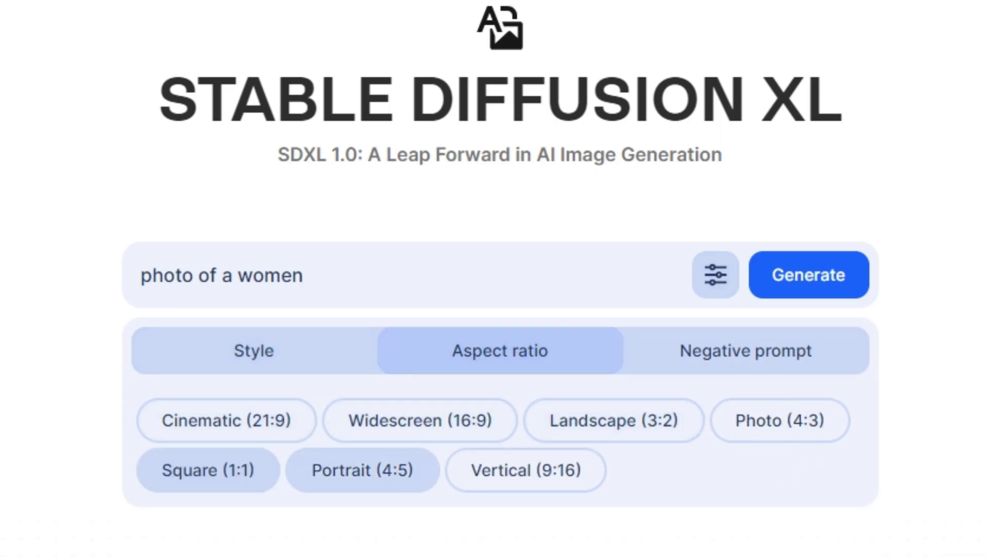
pyautogui.click(226, 420)
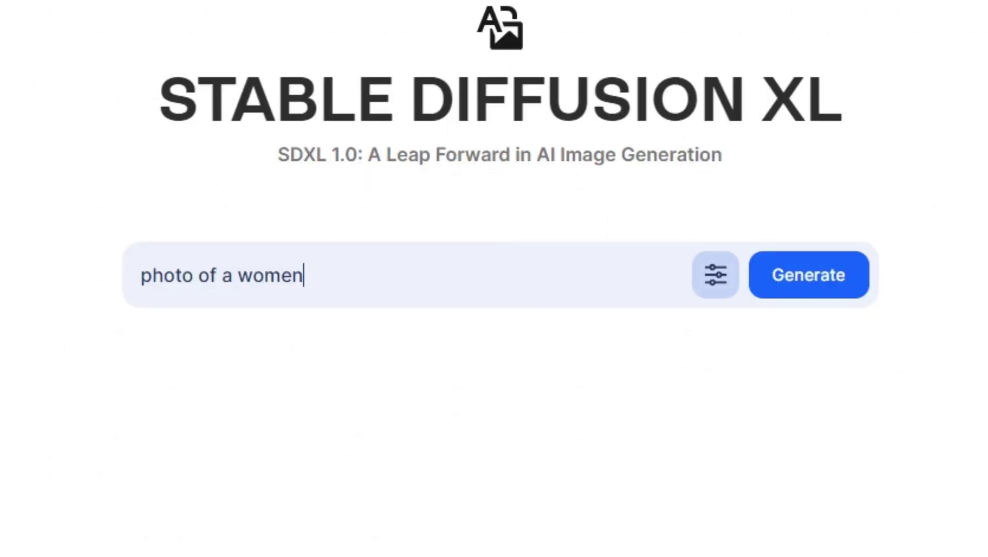
# - Generate images for the "photo of a women" prompt with the Widescreen (16:9) aspect ratio
pyautogui.click(715, 275)
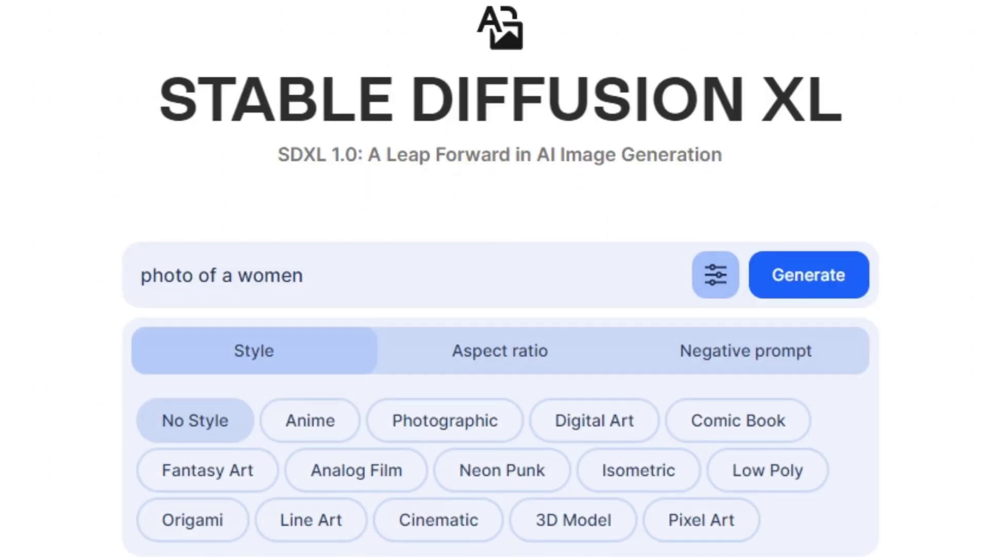
pyautogui.click(500, 350)
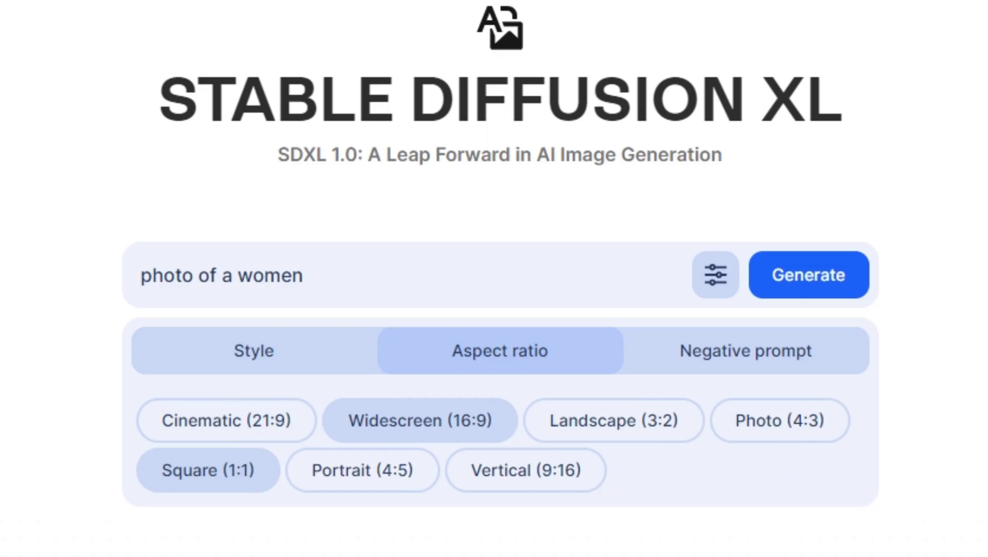
pyautogui.click(420, 419)
pyautogui.click(808, 275)
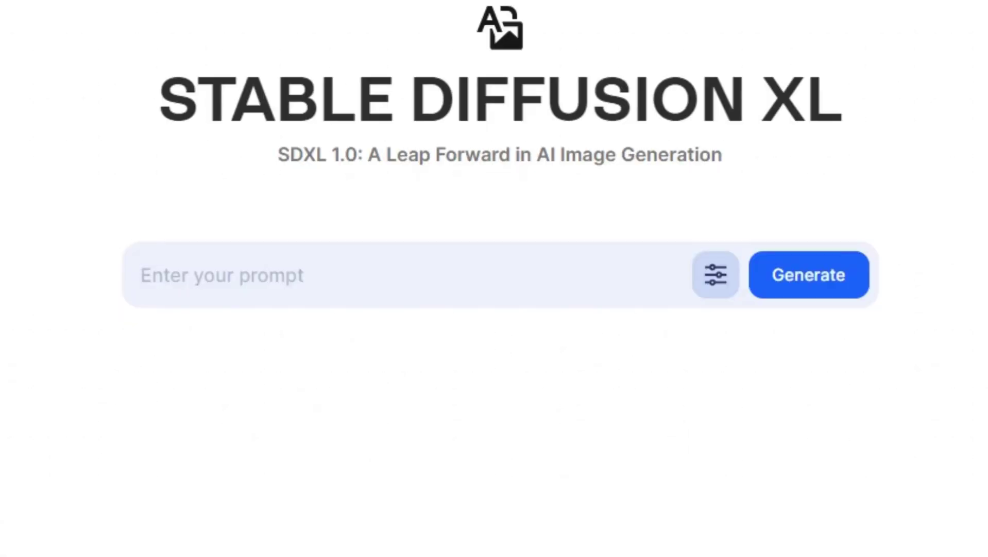
# - Paste the copied prompt into the next empty prompt box and open its generation settings
pyautogui.click(221, 275)
pyautogui.hotkey('ctrl', 'v')
pyautogui.click(716, 274)
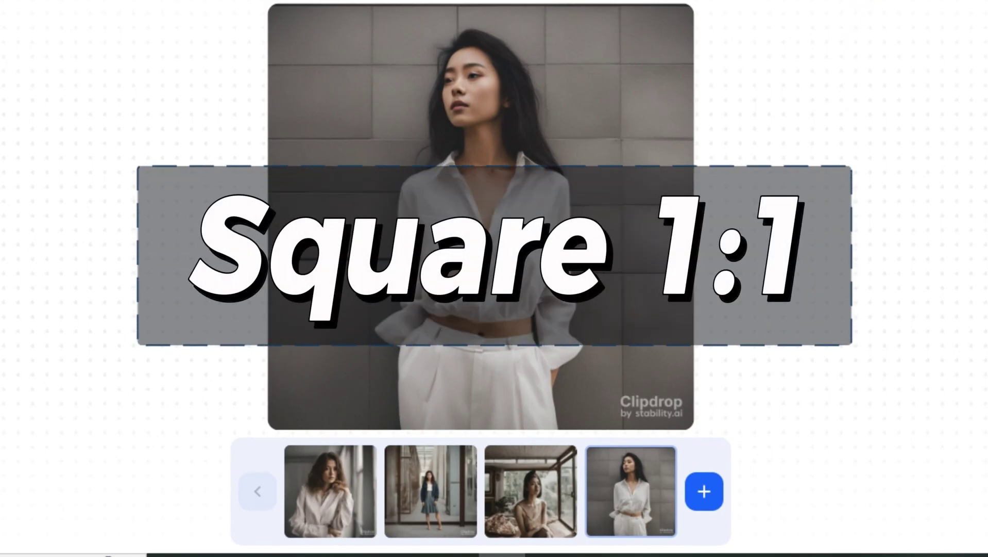
# - View each of the four generated Square (1:1) images in order
pyautogui.click(330, 491)
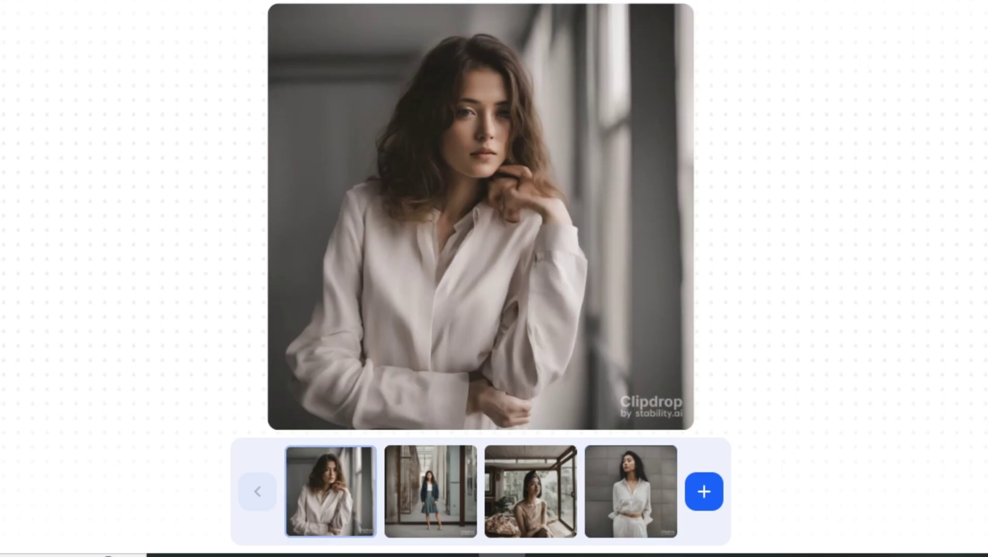
pyautogui.click(431, 491)
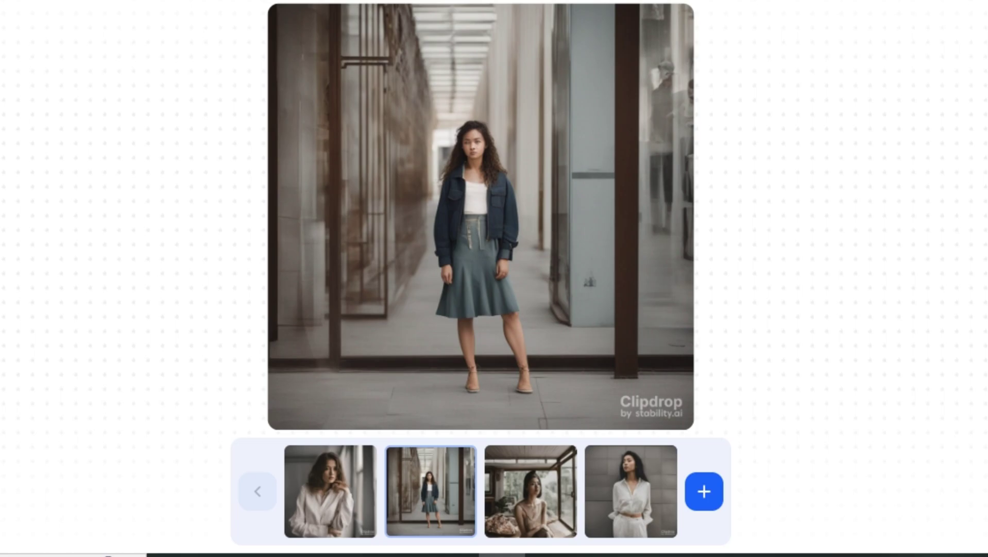
pyautogui.click(531, 491)
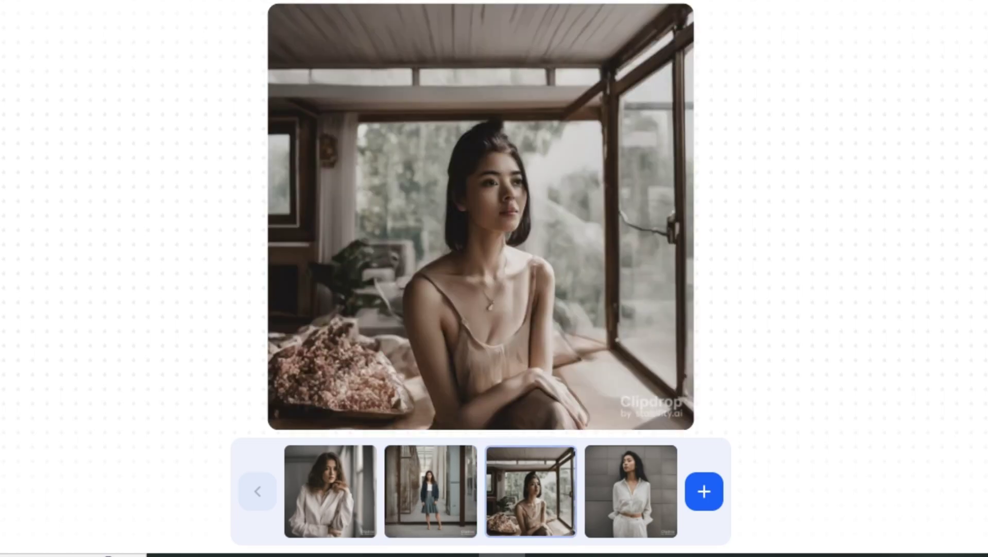
pyautogui.click(631, 491)
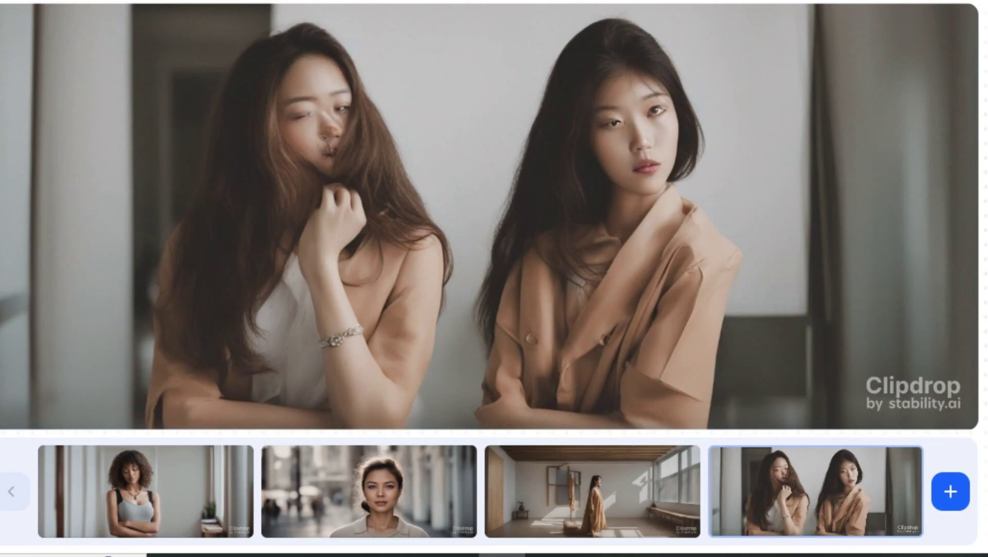
# - View the first Cinematic (21:9) image at full size in a new tab, closing that tab when done
pyautogui.click(146, 491)
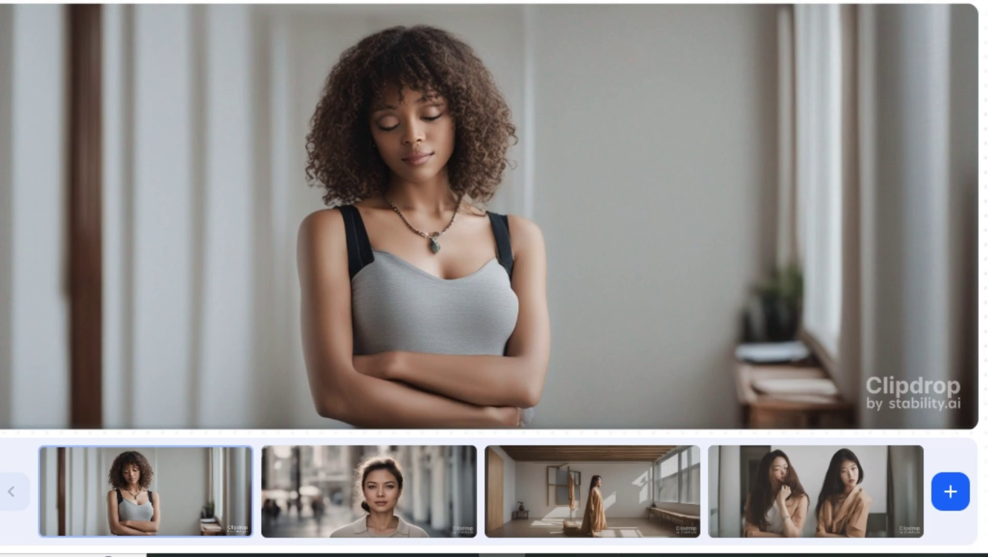
pyautogui.rightClick(493, 105)
pyautogui.click(557, 122)
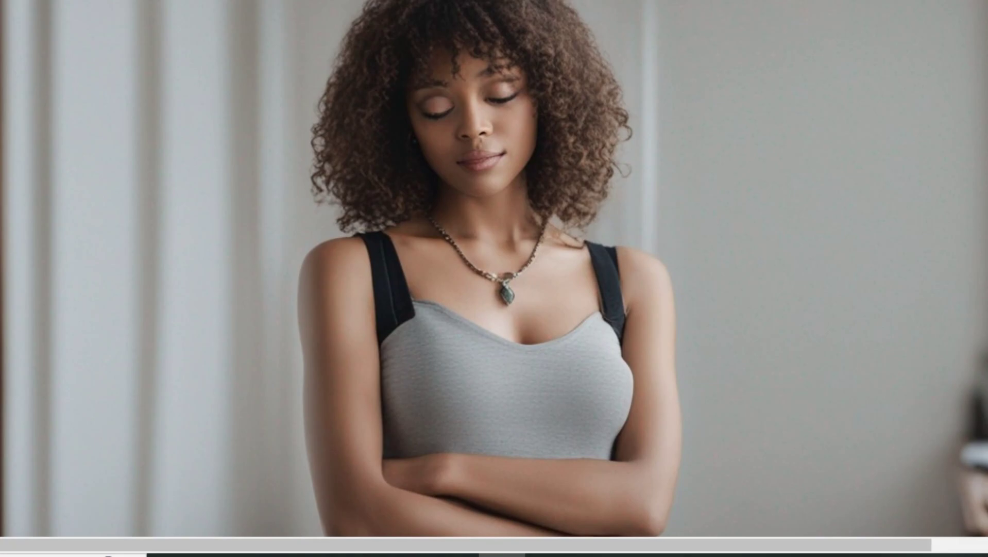
pyautogui.hotkey('ctrl', 'w')
# - Open the second Cinematic (21:9) image in a new tab and return to the generated set
pyautogui.click(370, 491)
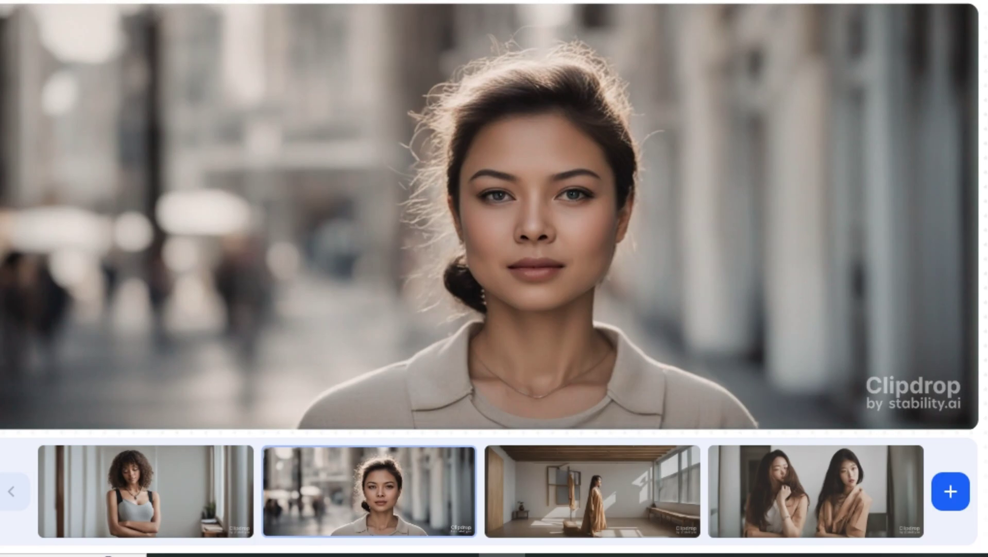
pyautogui.rightClick(569, 122)
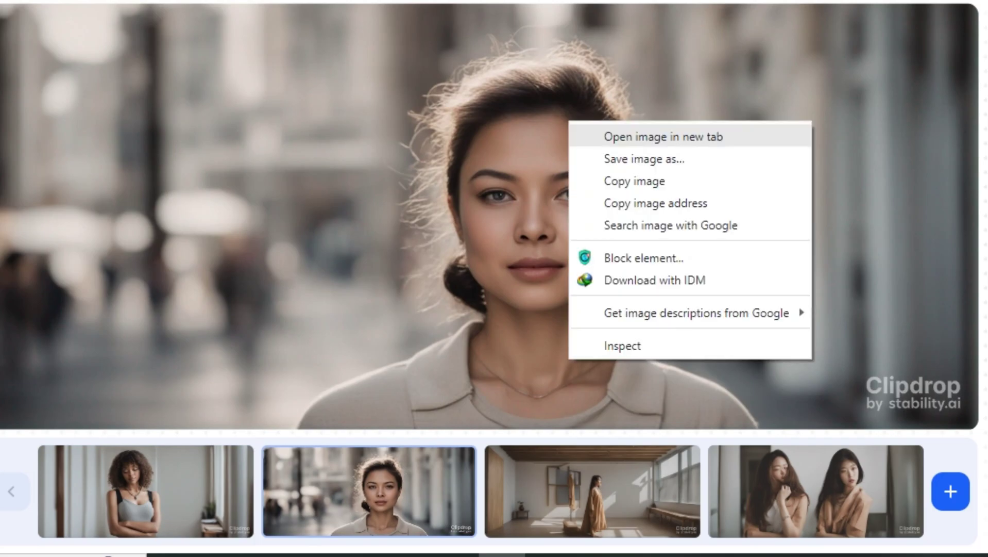
pyautogui.click(663, 137)
pyautogui.hotkey('ctrl', 'Tab')
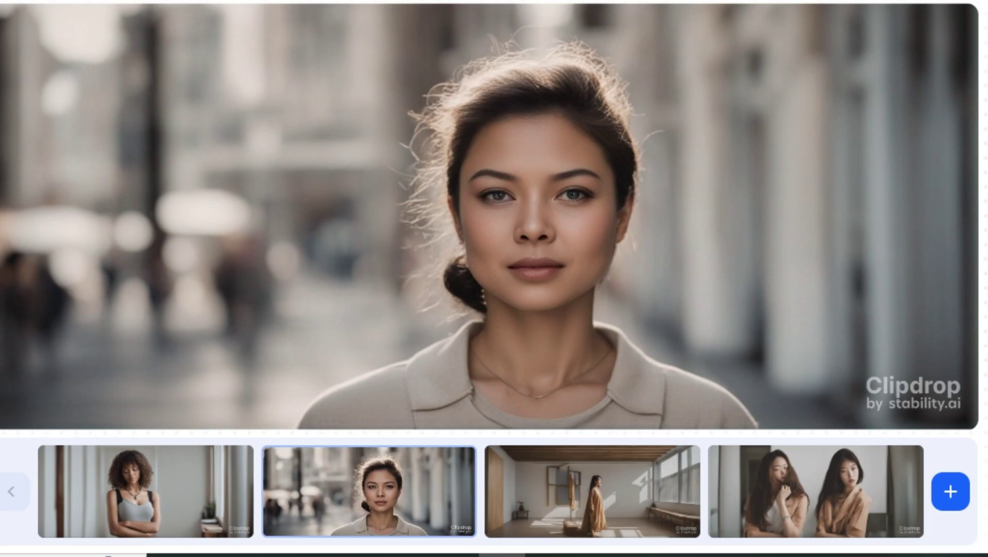
# - Browse back and forth through the Cinematic (21:9) images to compare them
pyautogui.press('Right')
pyautogui.press('Right')
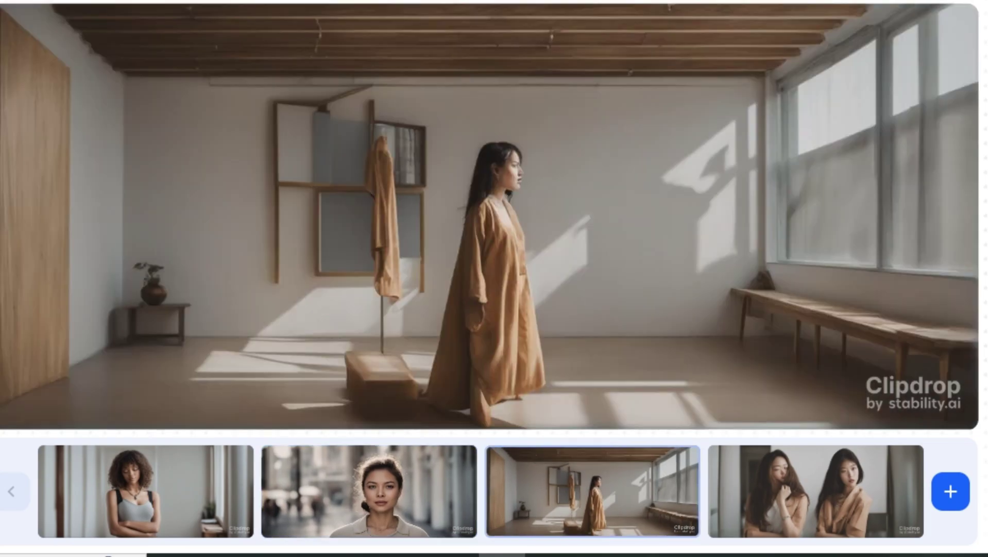
pyautogui.press('Left')
pyautogui.press('Right')
pyautogui.press('Right')
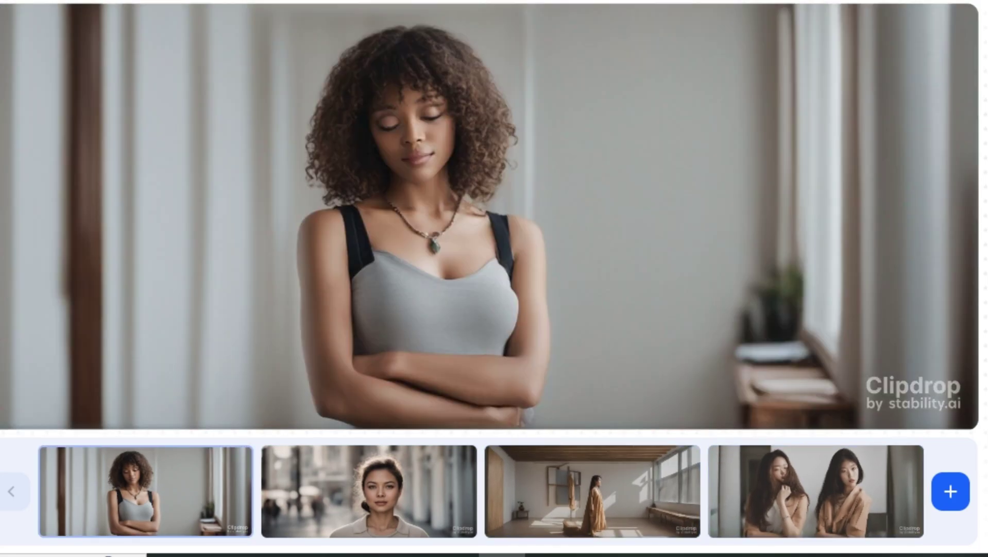
pyautogui.press('Right')
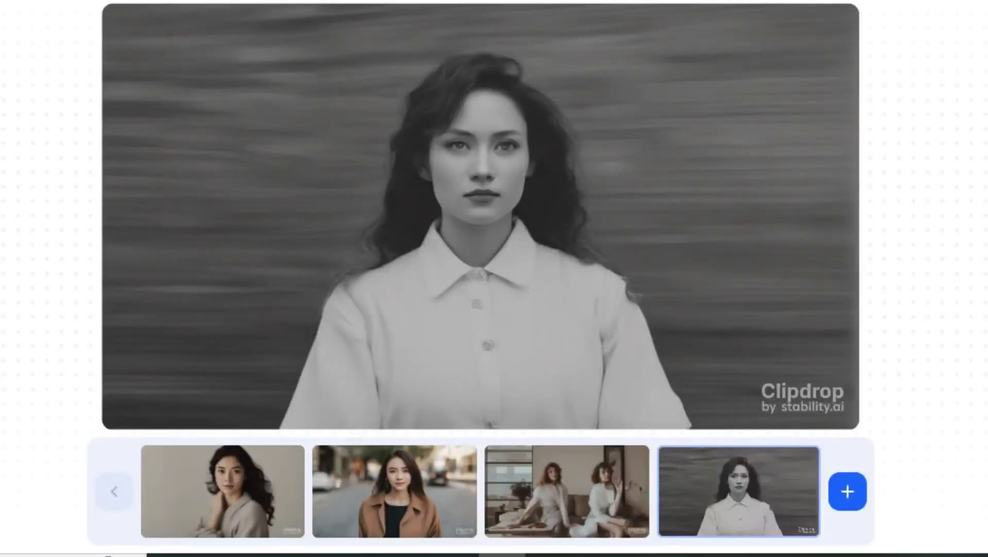
# - View each of the four generated Widescreen (16:9) images in order
pyautogui.click(223, 491)
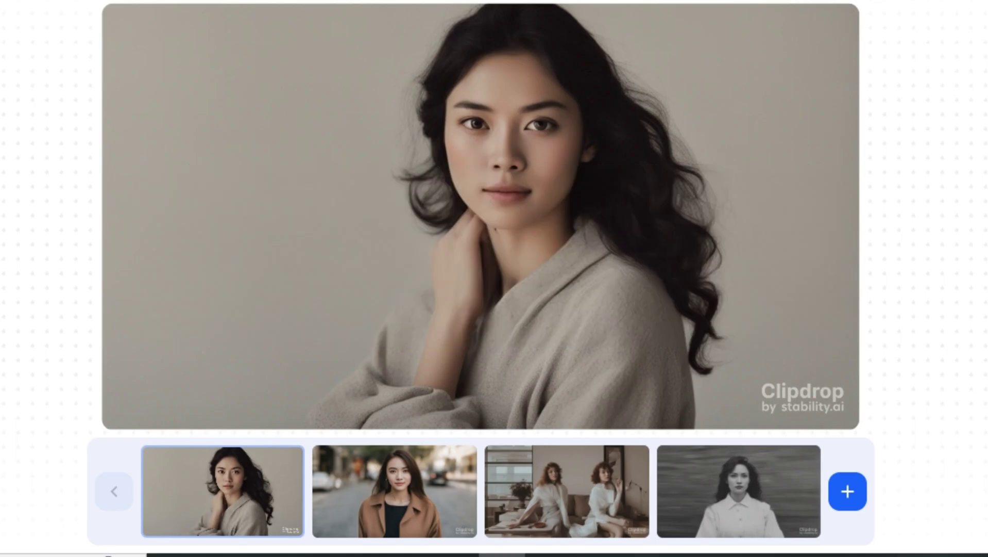
pyautogui.click(394, 491)
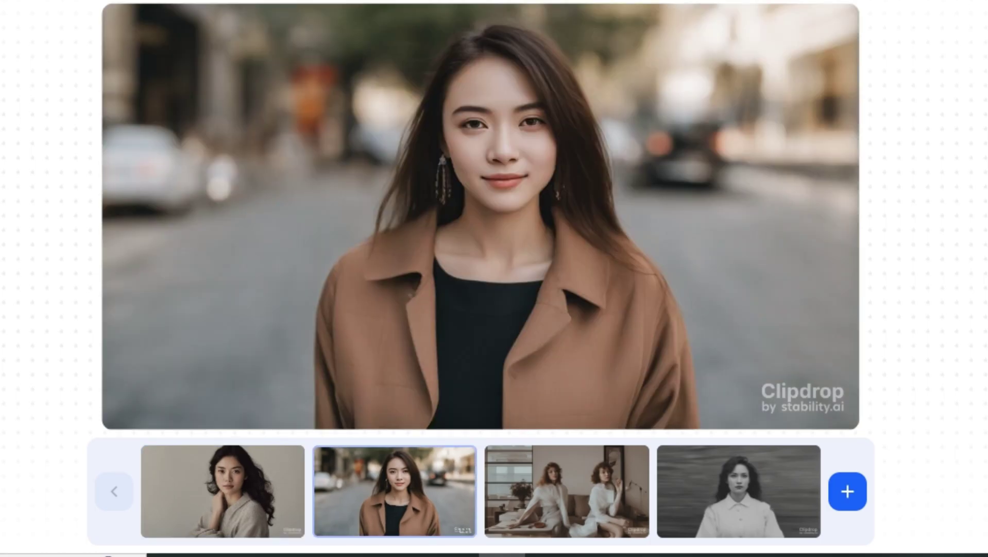
pyautogui.click(566, 491)
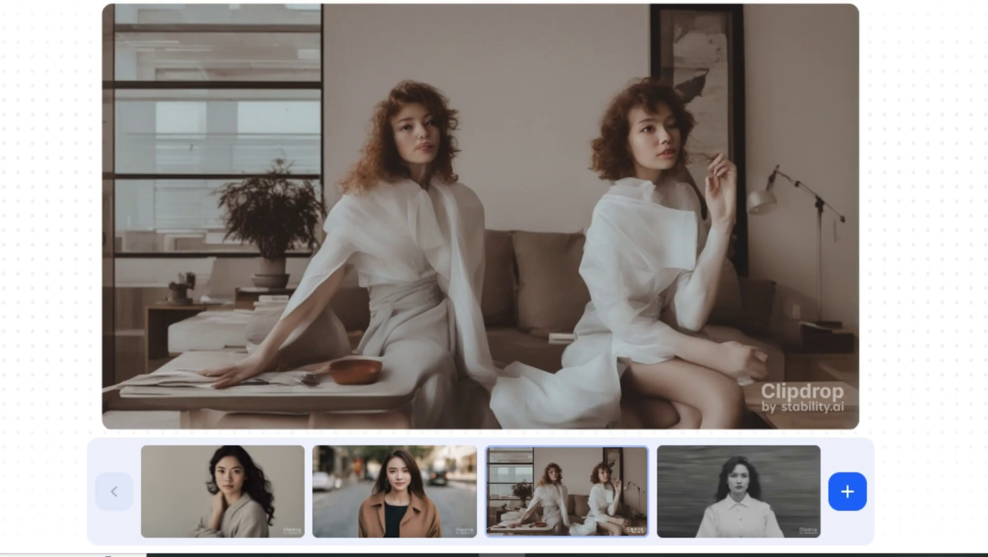
pyautogui.click(739, 491)
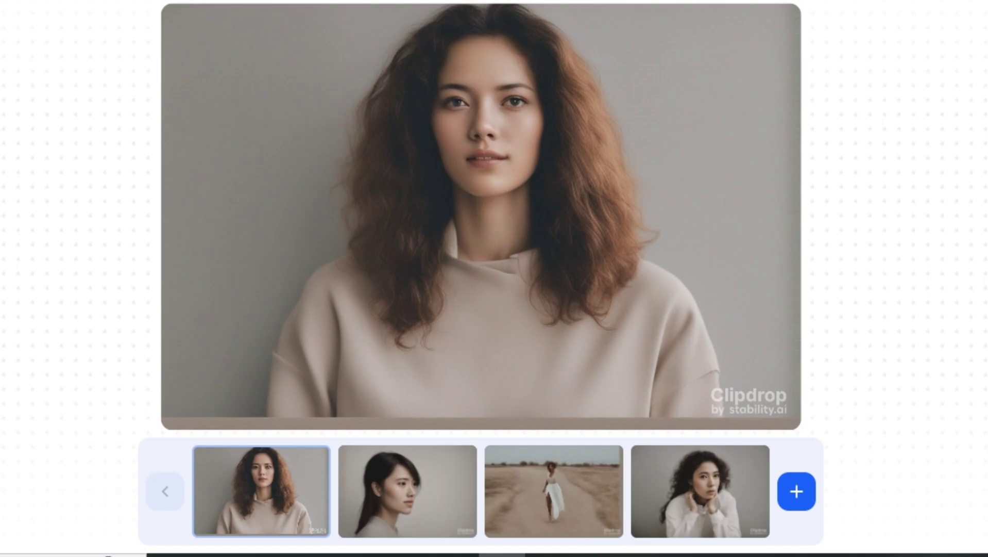
# - View the second, third and fourth generated Landscape (3:2) images
pyautogui.click(407, 491)
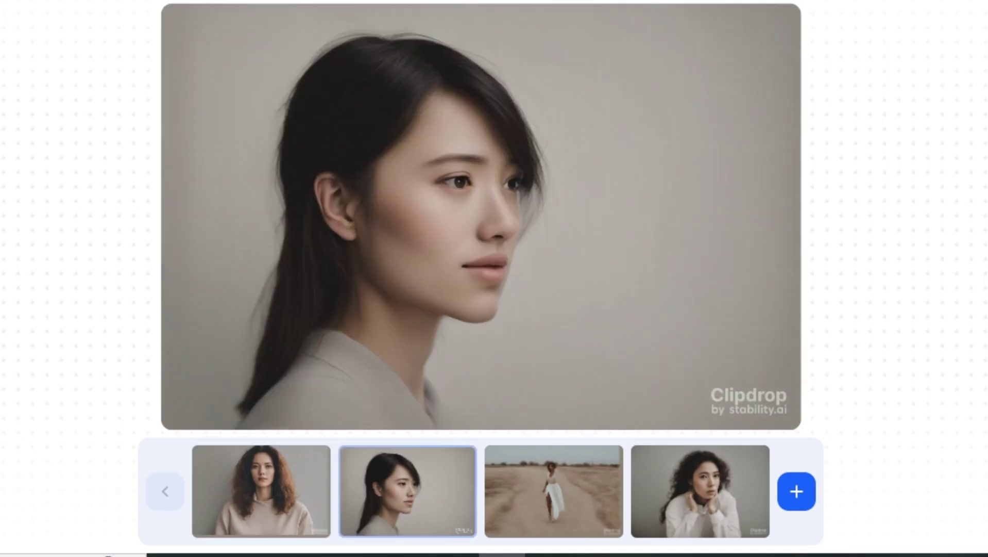
pyautogui.click(554, 491)
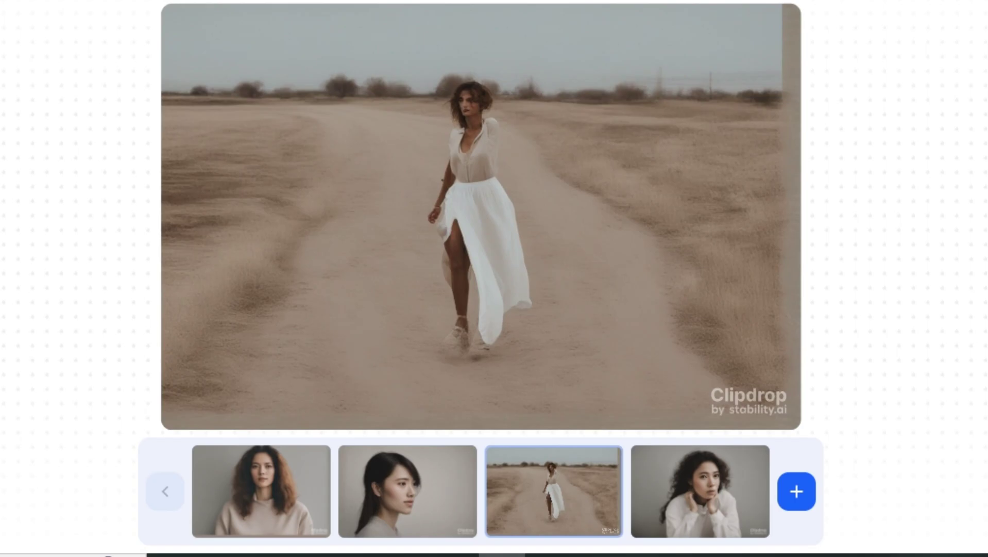
pyautogui.click(701, 491)
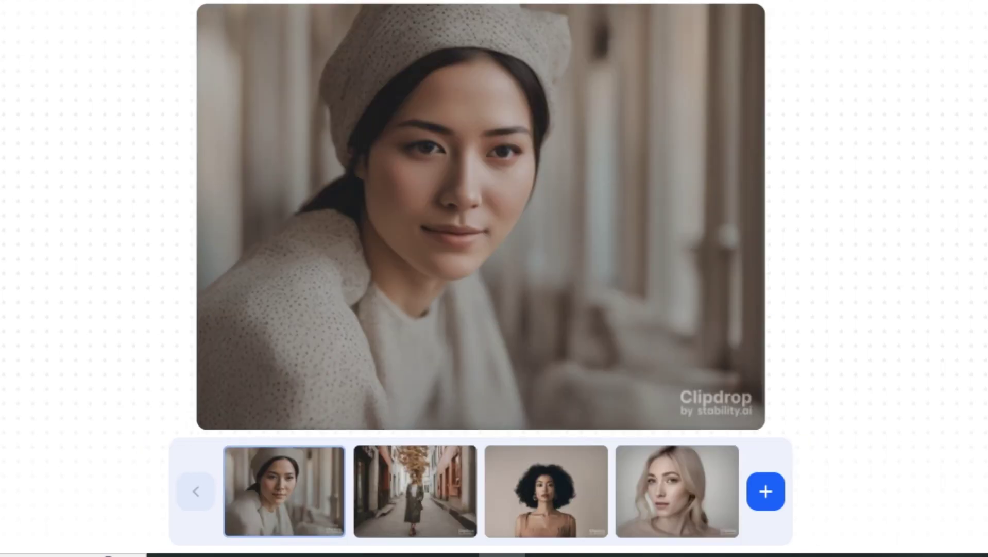
# - View the second to fourth generated Photo (4:3) images and the first two images of the Widescreen (16:9) set
pyautogui.click(416, 491)
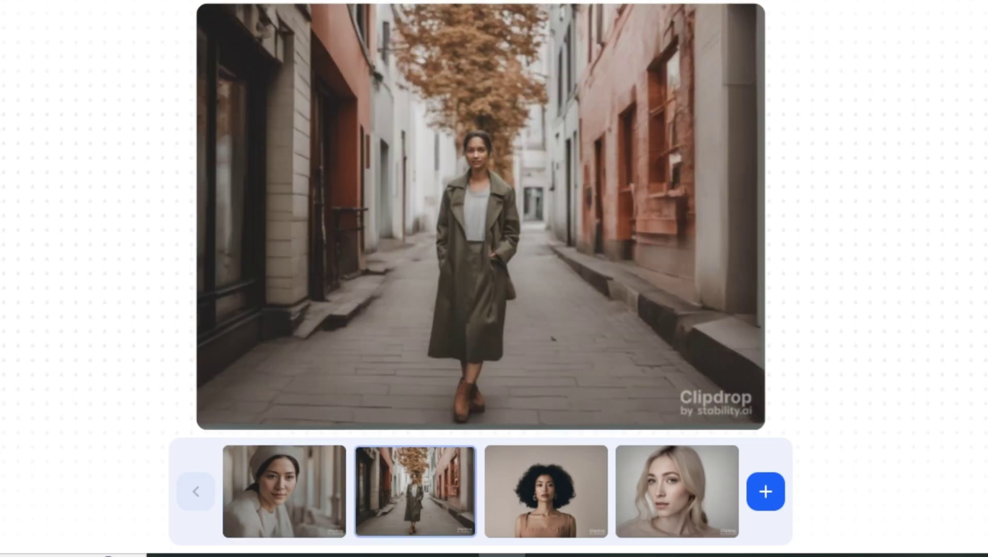
pyautogui.click(546, 491)
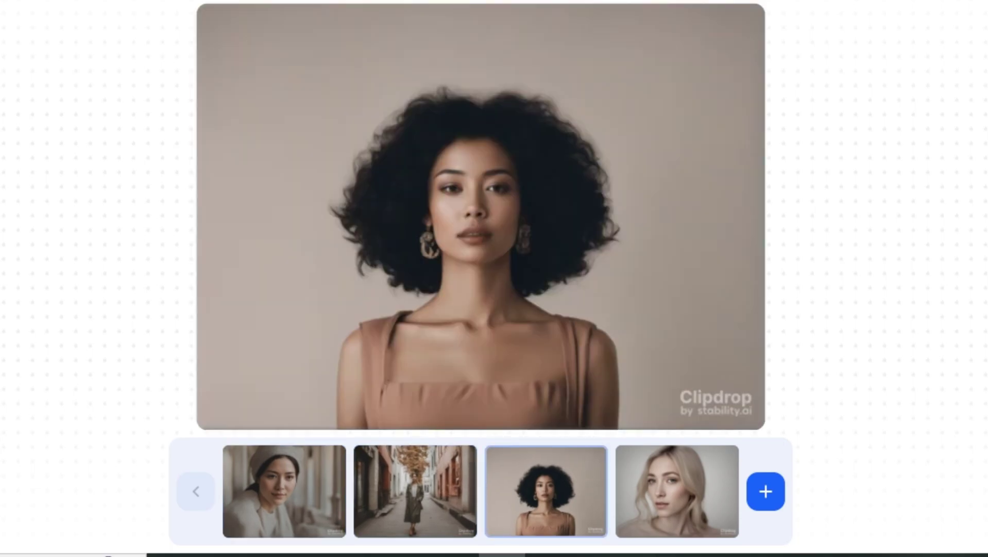
pyautogui.click(677, 491)
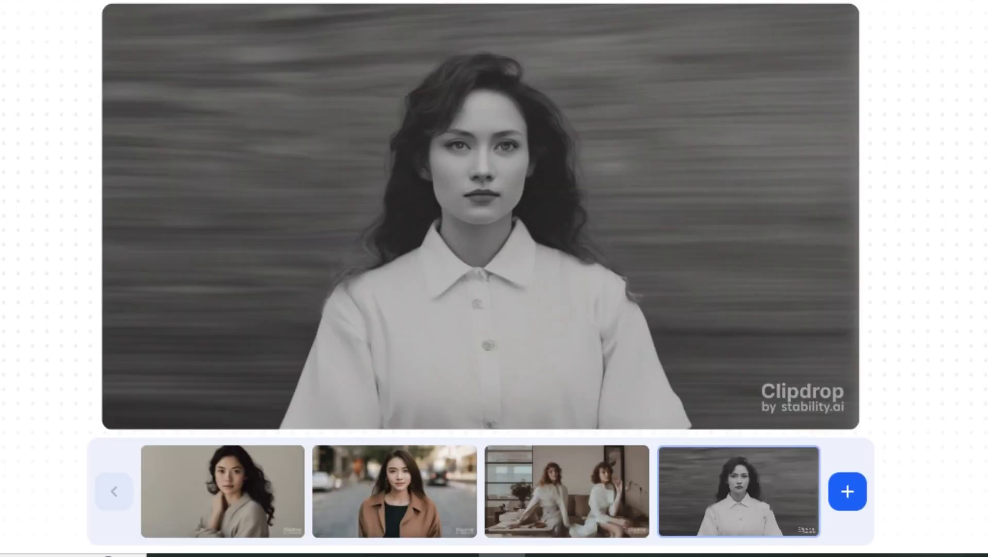
pyautogui.click(223, 491)
pyautogui.click(395, 491)
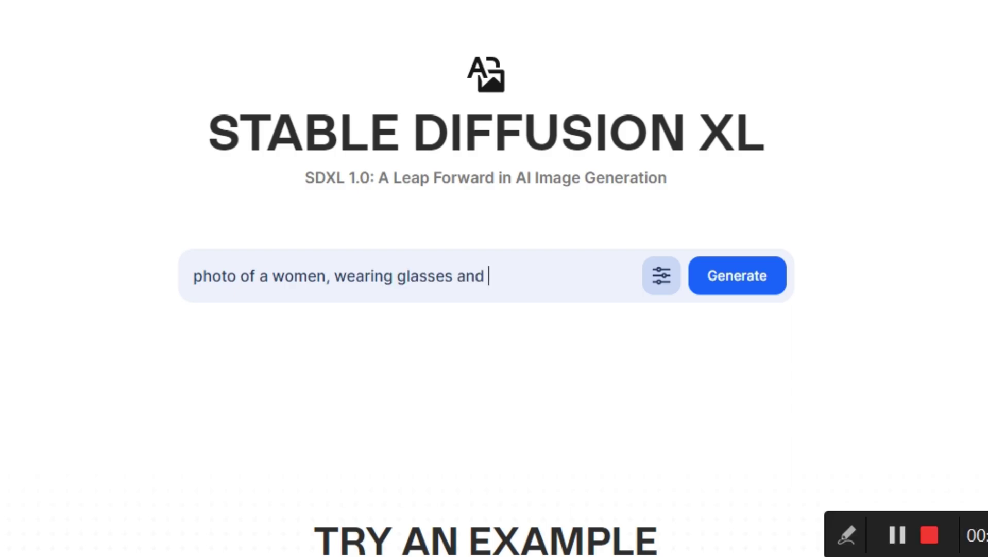
# - Complete the prompt as "photo of a women, wearing glasses and overcoat" and show the aspect ratio options
pyautogui.moveTo(307, 276); pyautogui.dragTo(476, 276)
pyautogui.click(490, 276)
pyautogui.write('over')
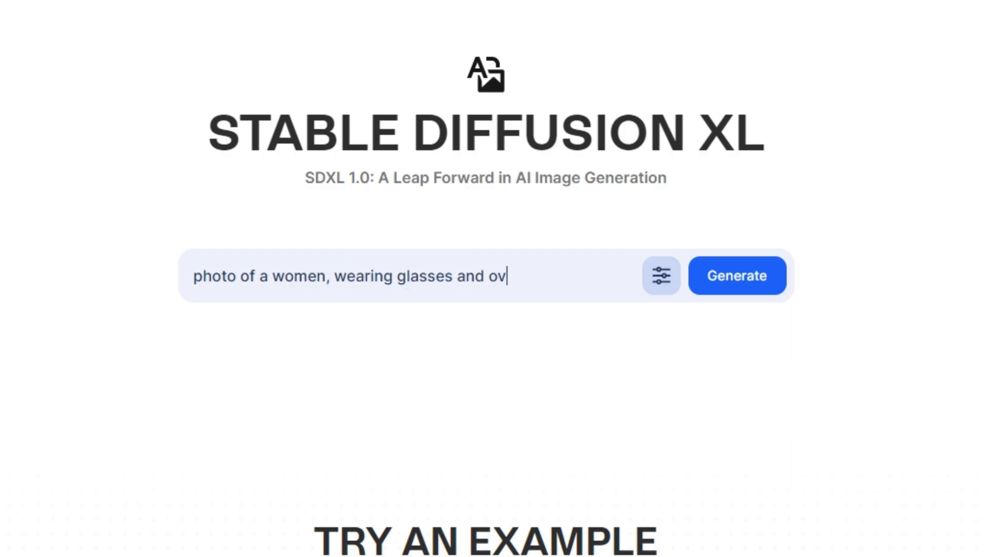
pyautogui.write('coat')
pyautogui.click(662, 275)
pyautogui.click(486, 337)
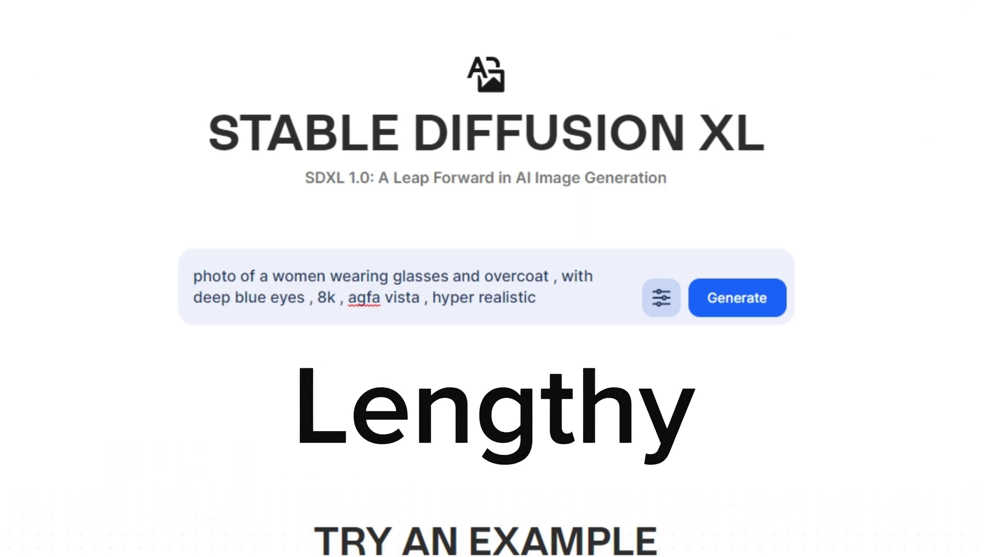
# - Generate images from the prompt "photo of a women wearing glasses and overcoat , with deep blue eyes , 8k , agfa vista , hyper realistic"
pyautogui.moveTo(194, 277); pyautogui.dragTo(553, 276)
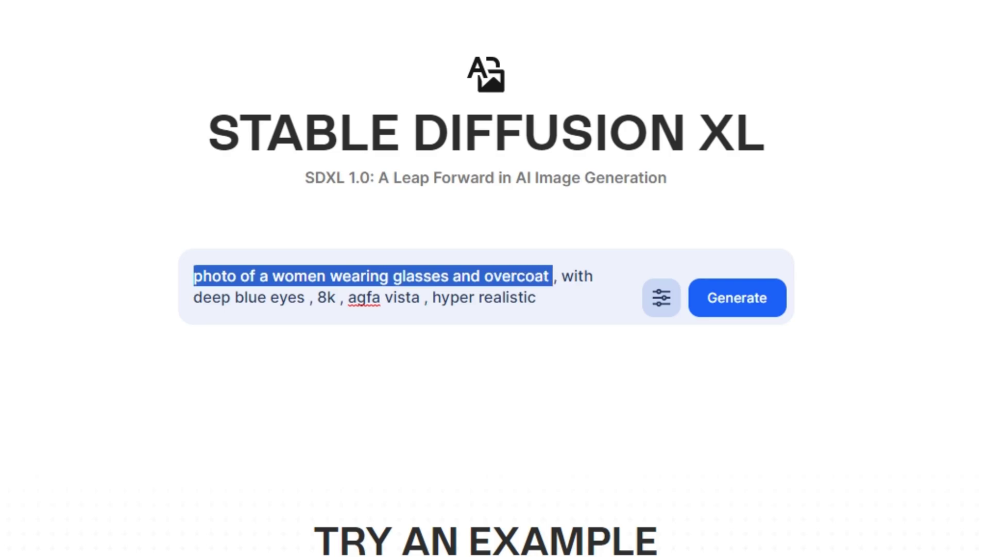
pyautogui.moveTo(317, 296); pyautogui.dragTo(536, 297)
pyautogui.click(537, 297)
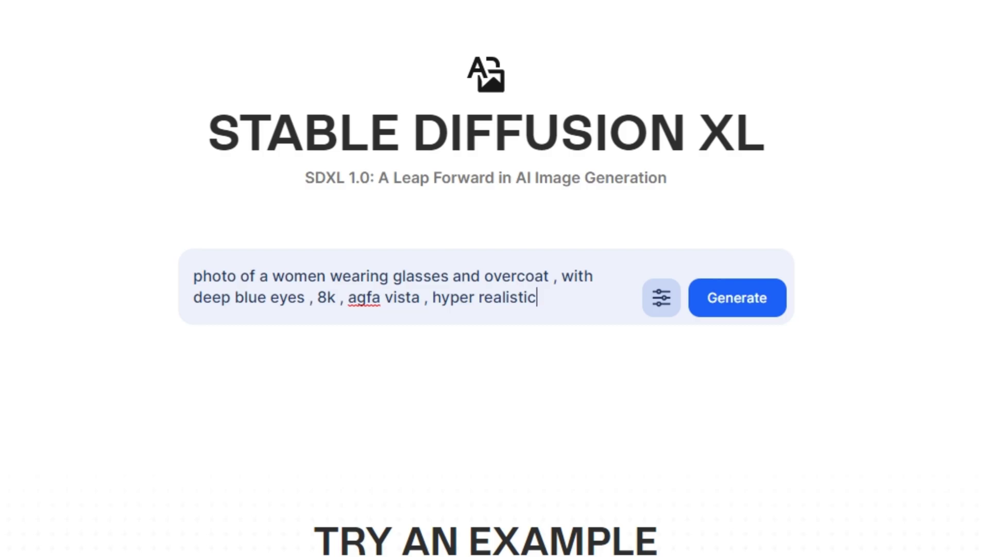
pyautogui.press('Return')
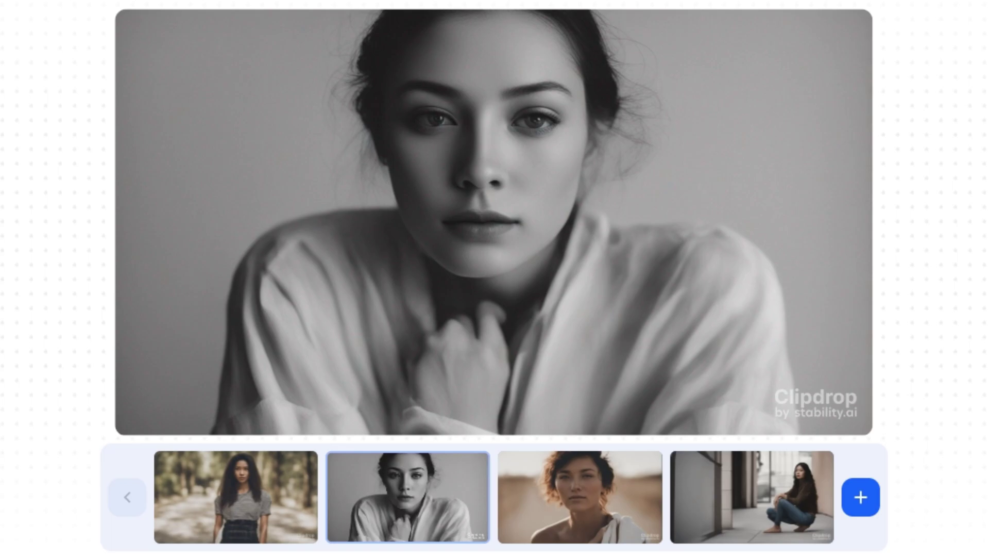
# - View the third image generated from the short prompt and open it in a new tab
pyautogui.click(580, 497)
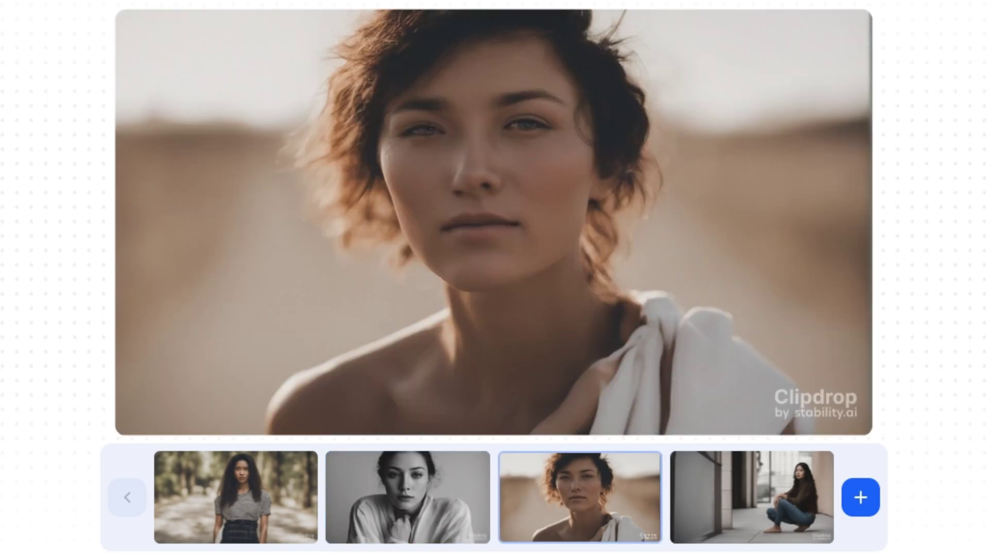
pyautogui.rightClick(490, 98)
pyautogui.click(525, 112)
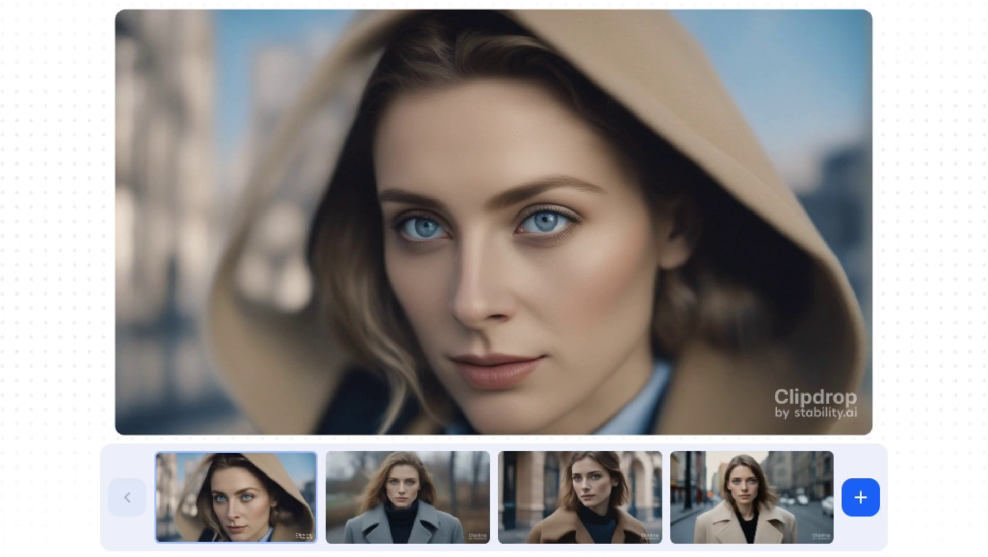
# - Browse the four images generated from the lengthy prompt and open the fourth one in a new tab
pyautogui.click(408, 497)
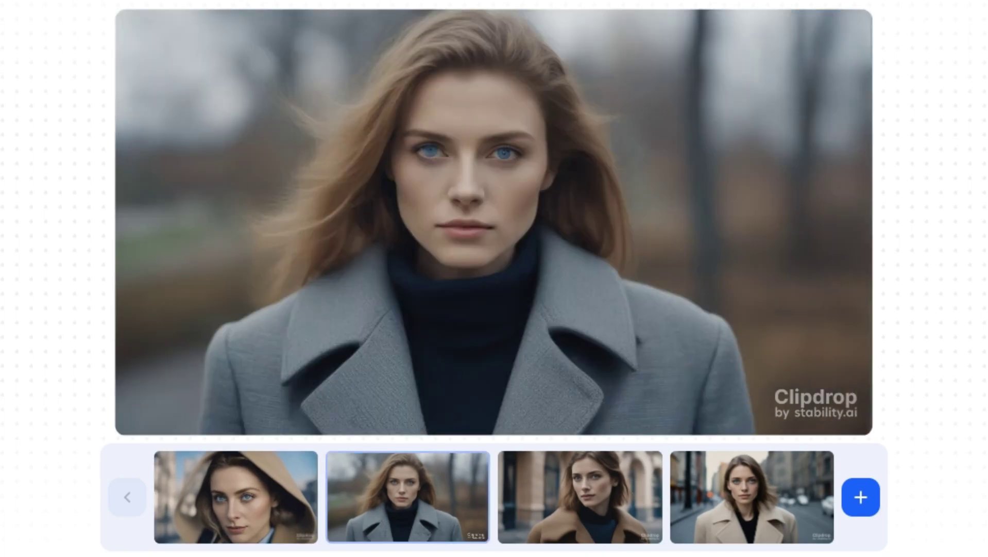
pyautogui.rightClick(486, 149)
pyautogui.press('Escape')
pyautogui.press('Left')
pyautogui.press('Right')
pyautogui.press('Right')
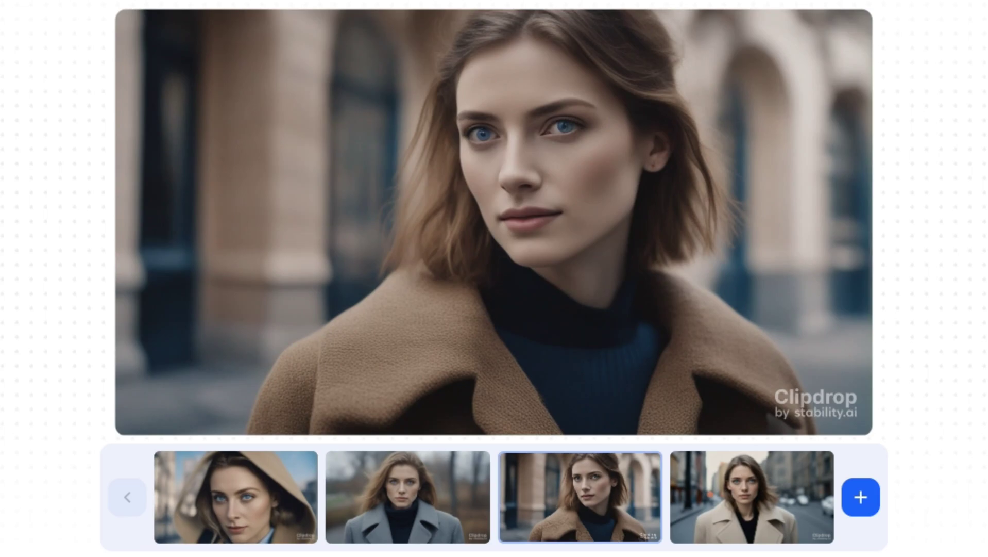
pyautogui.press('Right')
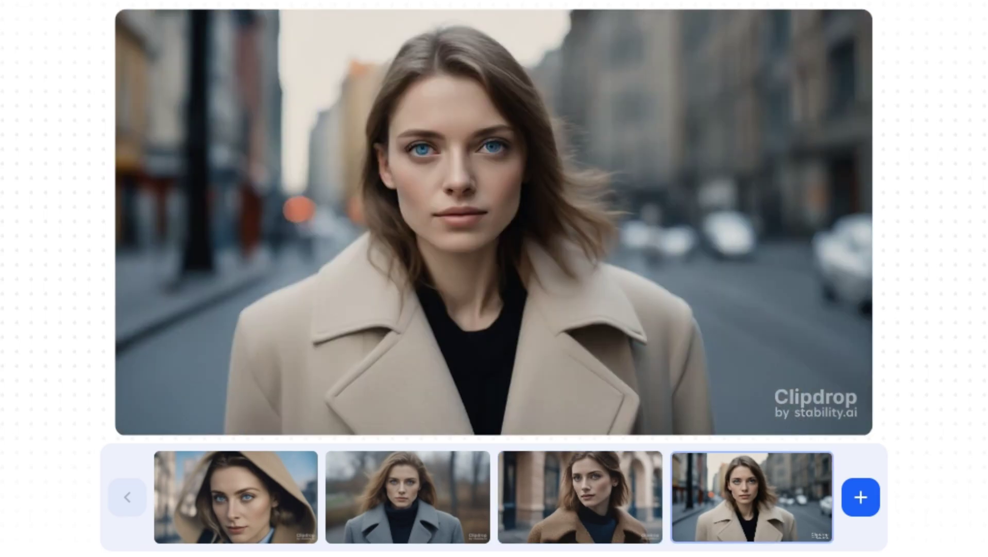
pyautogui.rightClick(547, 68)
pyautogui.click(587, 84)
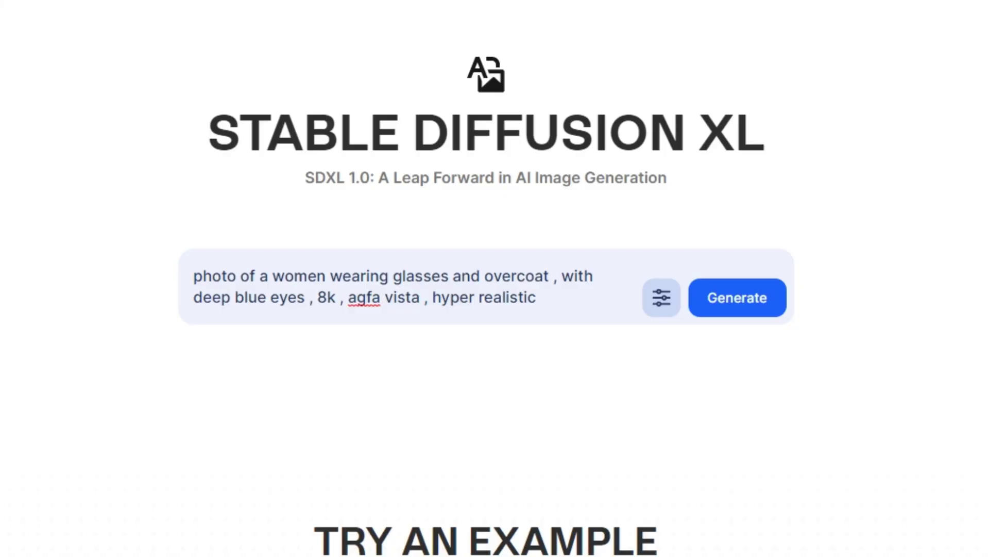
# - Highlight the full lengthy prompt and show the available style options for it
pyautogui.moveTo(194, 276); pyautogui.dragTo(539, 299)
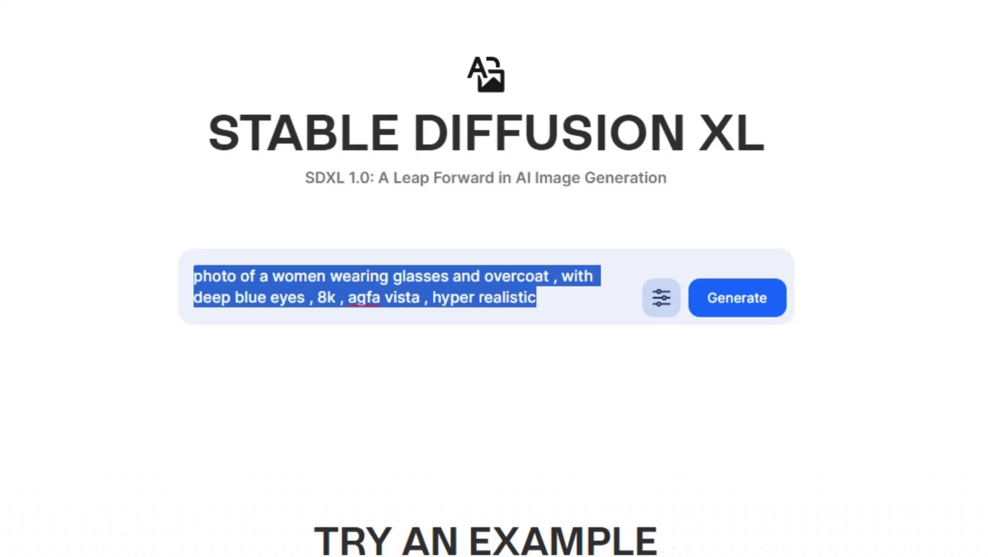
pyautogui.click(539, 298)
pyautogui.click(662, 298)
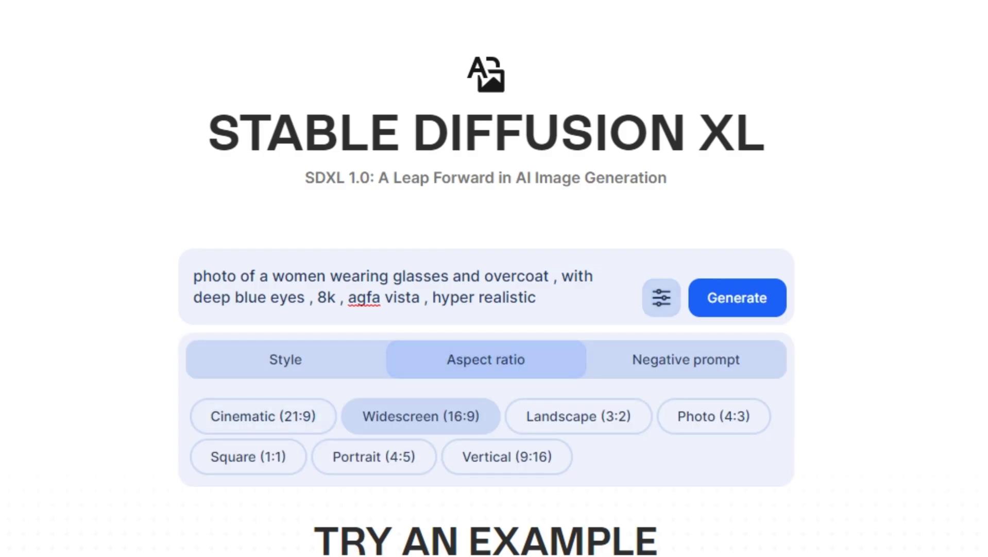
pyautogui.click(273, 359)
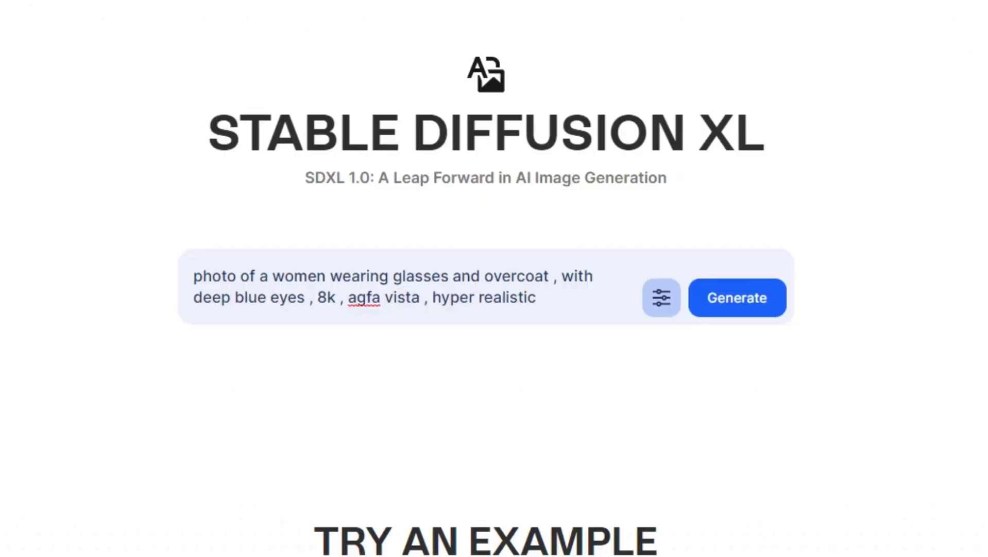
# - Generate images from the lengthy prompt with the Widescreen (16:9) aspect ratio and the Photographic style
pyautogui.click(662, 297)
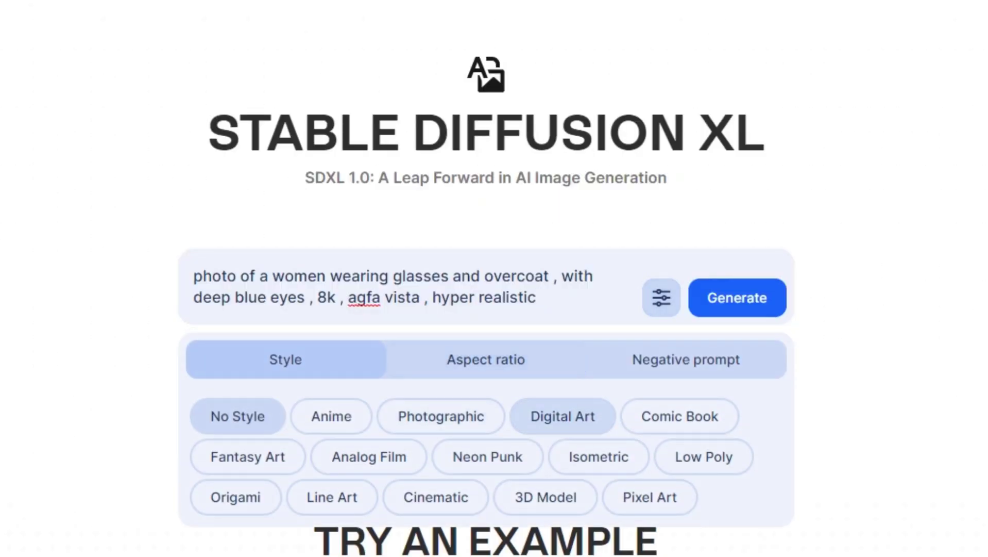
pyautogui.click(486, 359)
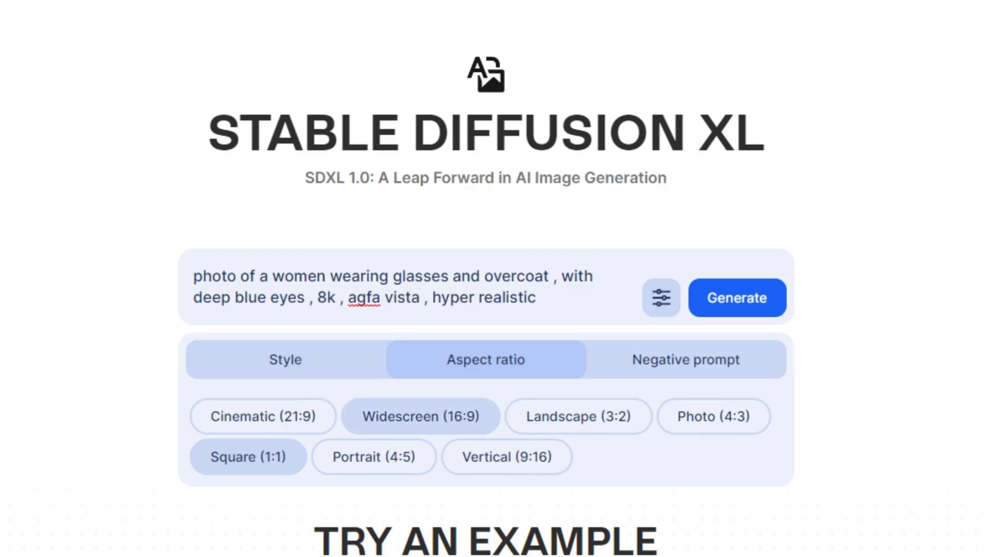
pyautogui.click(421, 416)
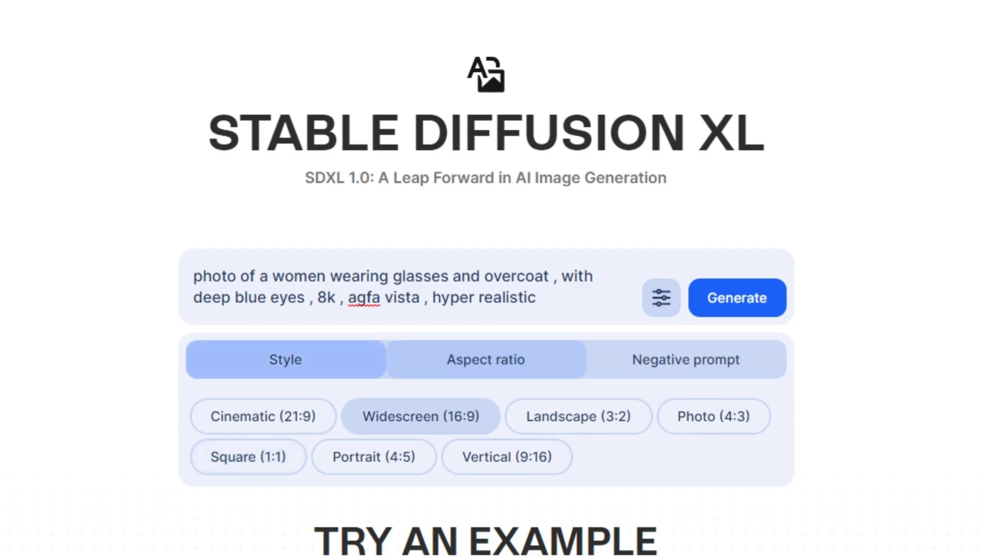
pyautogui.click(287, 359)
pyautogui.click(441, 416)
pyautogui.click(737, 297)
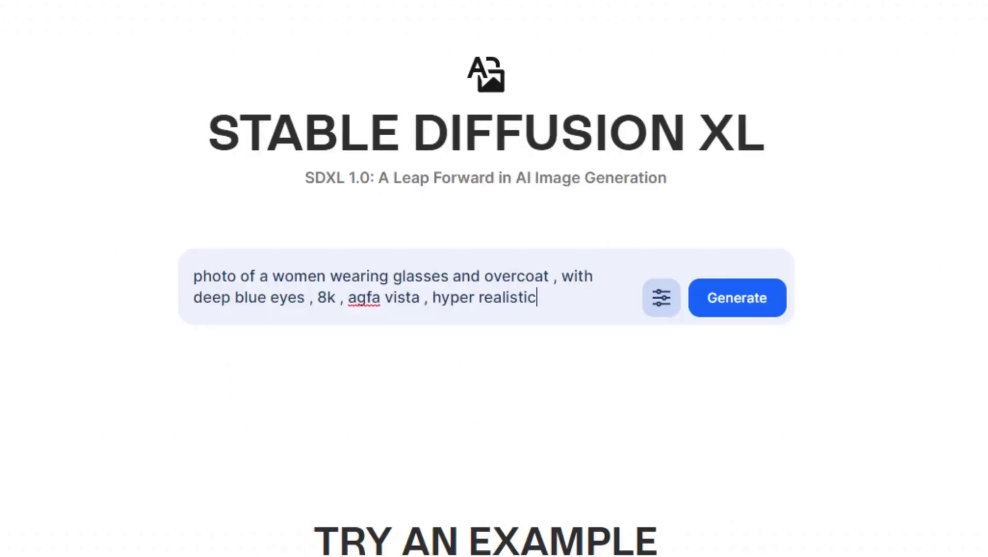
# - Generate images from the same prompt with the Cinematic style and the Widescreen (16:9) aspect ratio
pyautogui.click(662, 297)
pyautogui.click(436, 497)
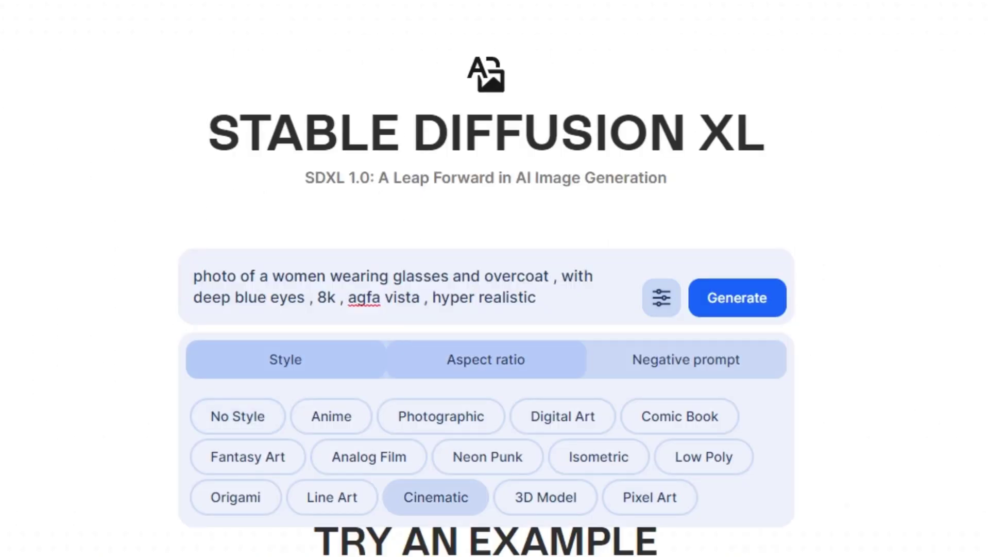
pyautogui.click(486, 359)
pyautogui.click(422, 416)
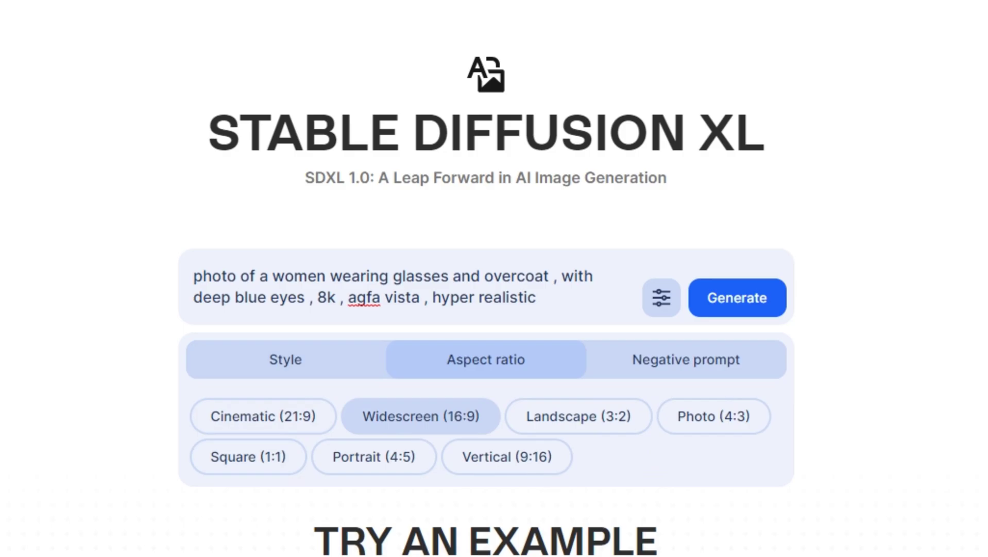
pyautogui.click(737, 297)
pyautogui.click(495, 413)
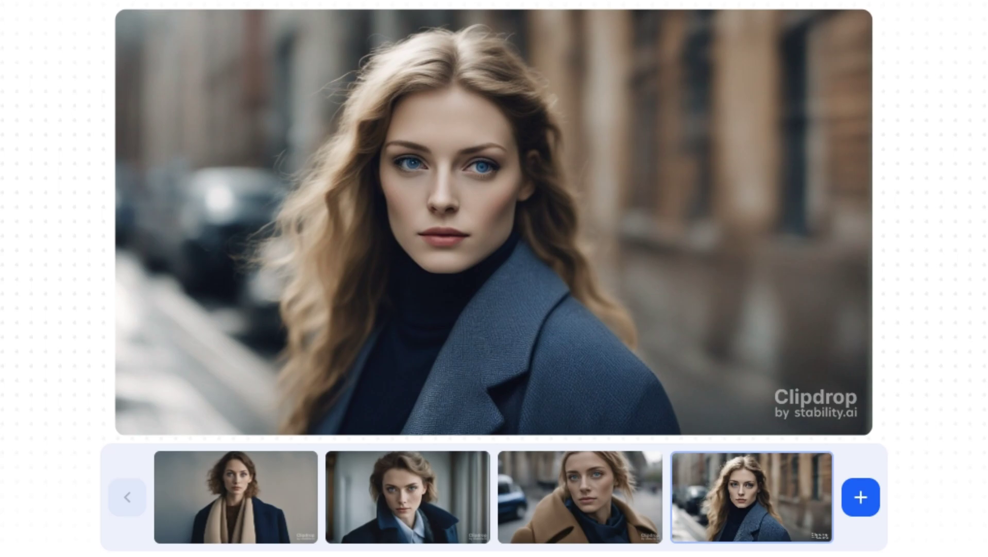
# - View each of the four images generated with No Style in order
pyautogui.click(236, 497)
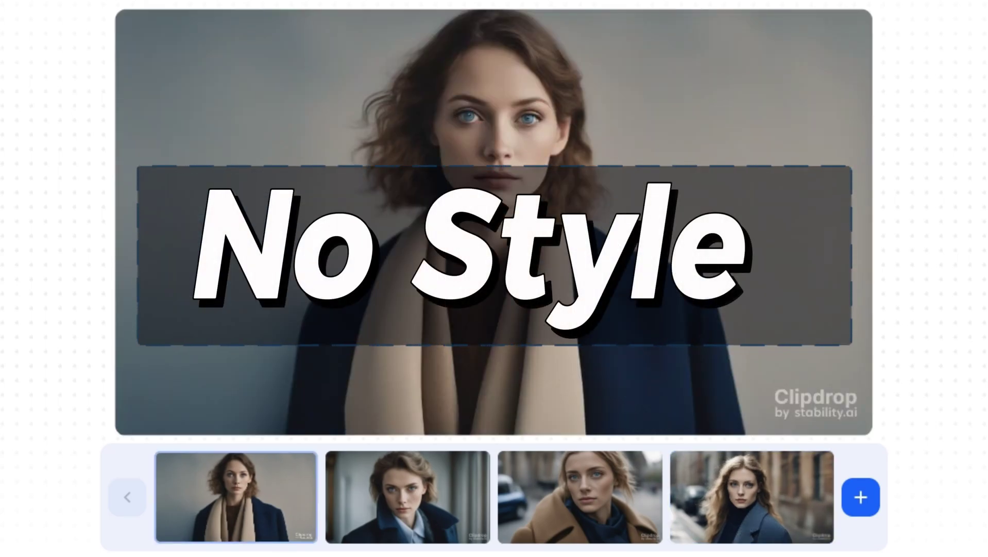
pyautogui.click(408, 497)
pyautogui.click(580, 497)
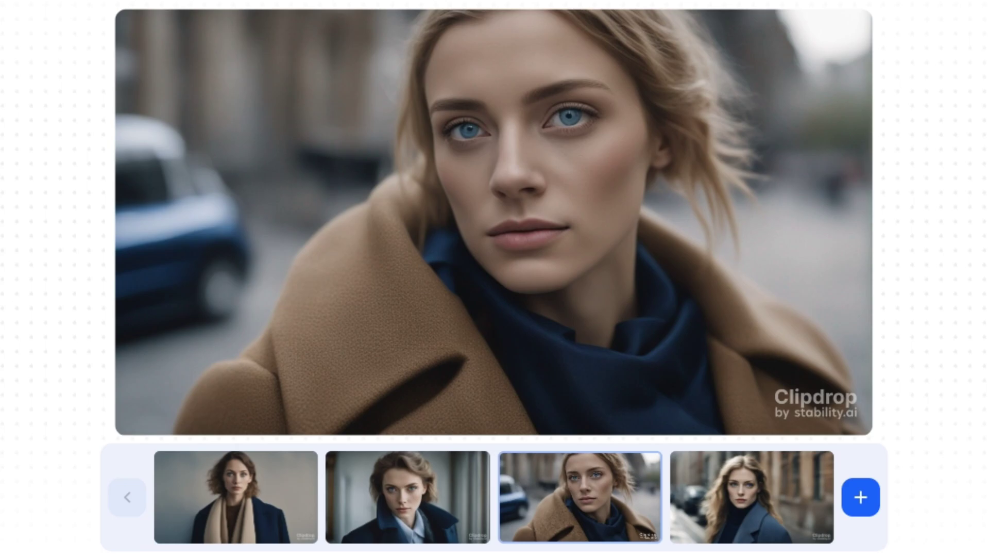
pyautogui.click(752, 497)
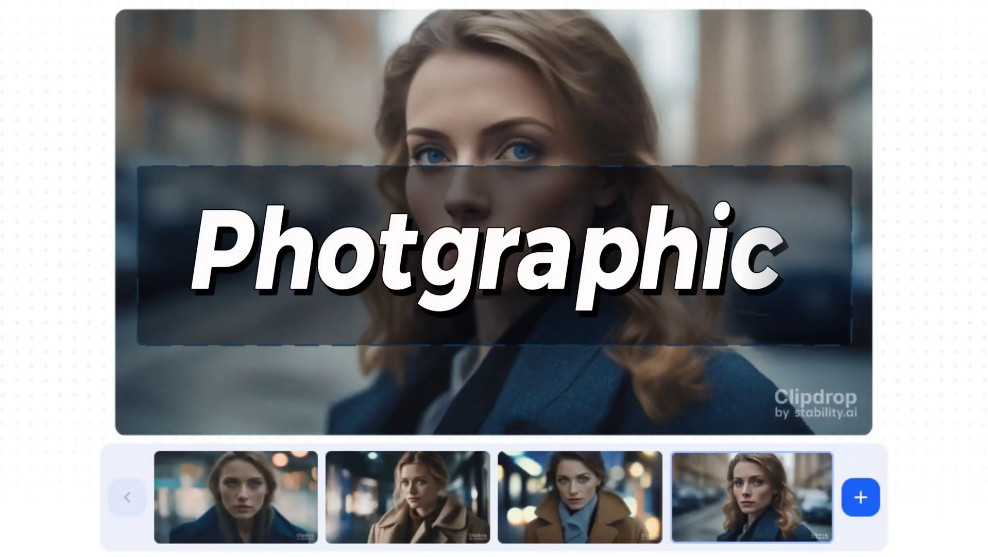
# - View all four images generated with the Photographic style, returning to the first one before the fourth
pyautogui.click(236, 496)
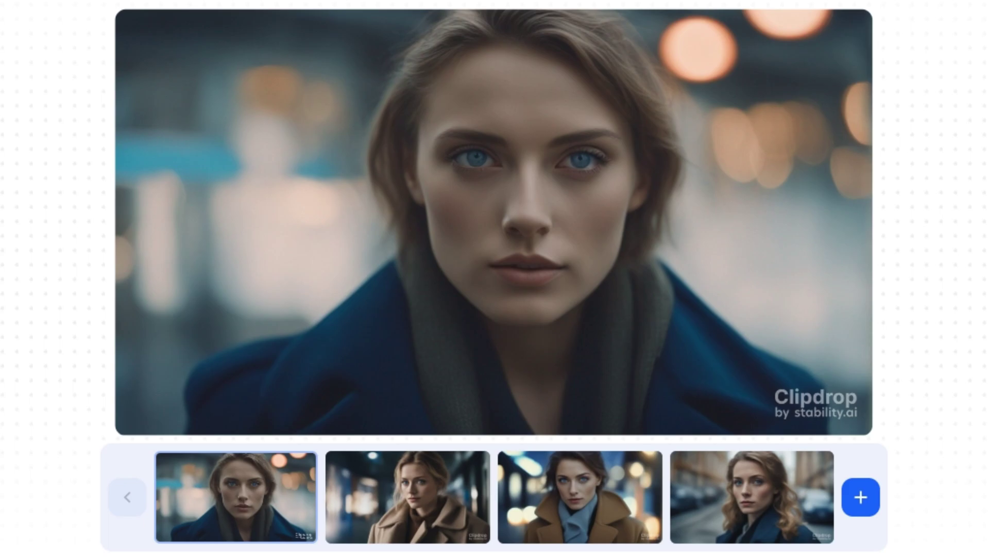
pyautogui.click(408, 496)
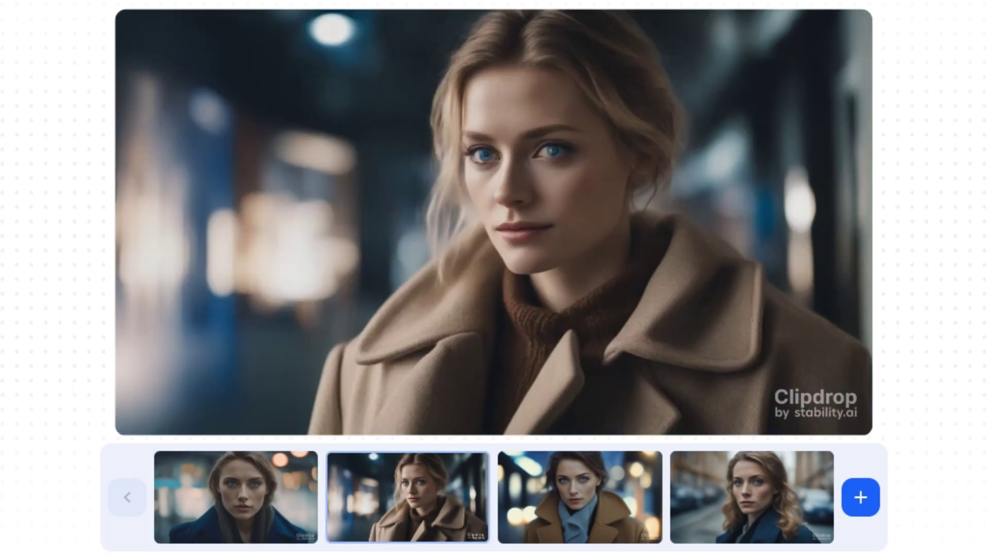
pyautogui.click(580, 496)
pyautogui.click(236, 497)
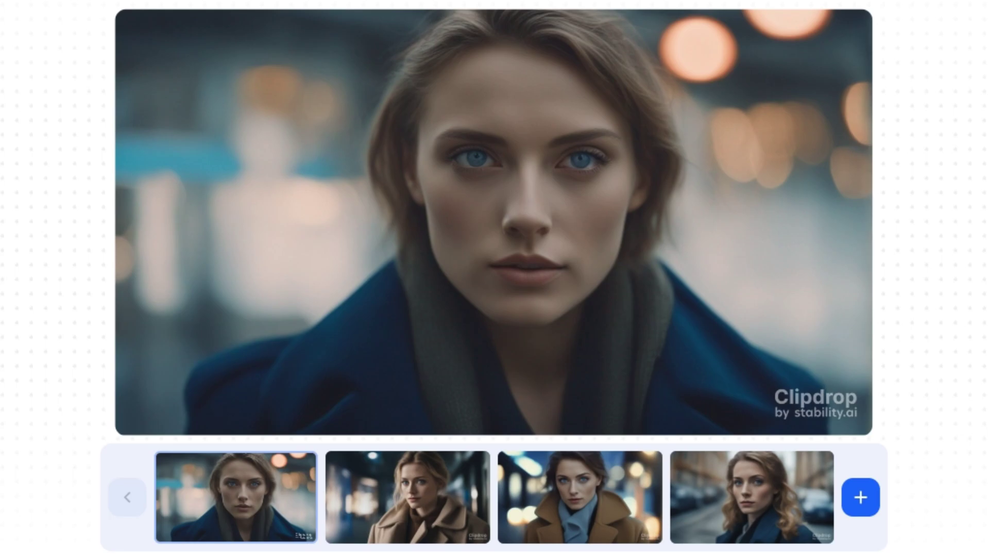
pyautogui.click(753, 497)
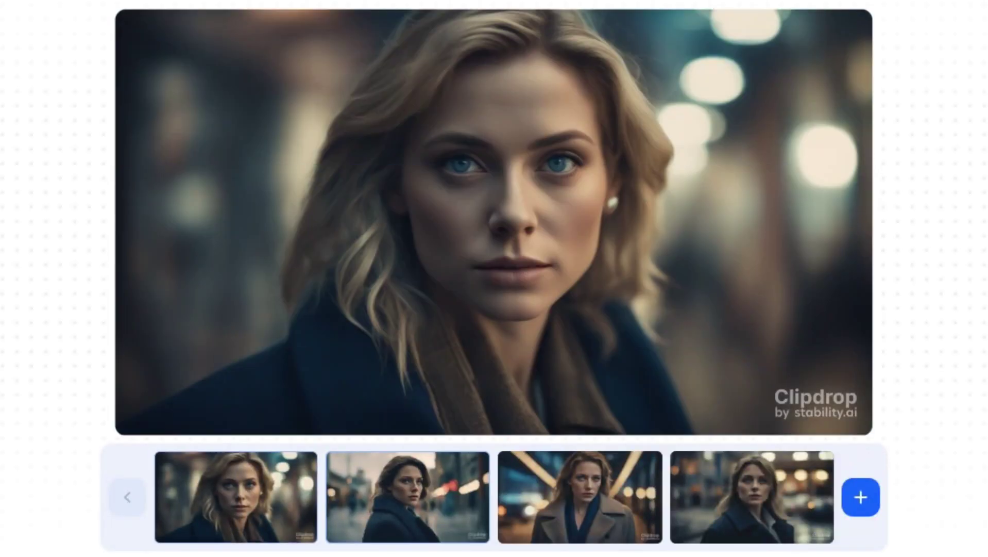
# - View the first, second and third images generated with the Cinematic style
pyautogui.click(236, 496)
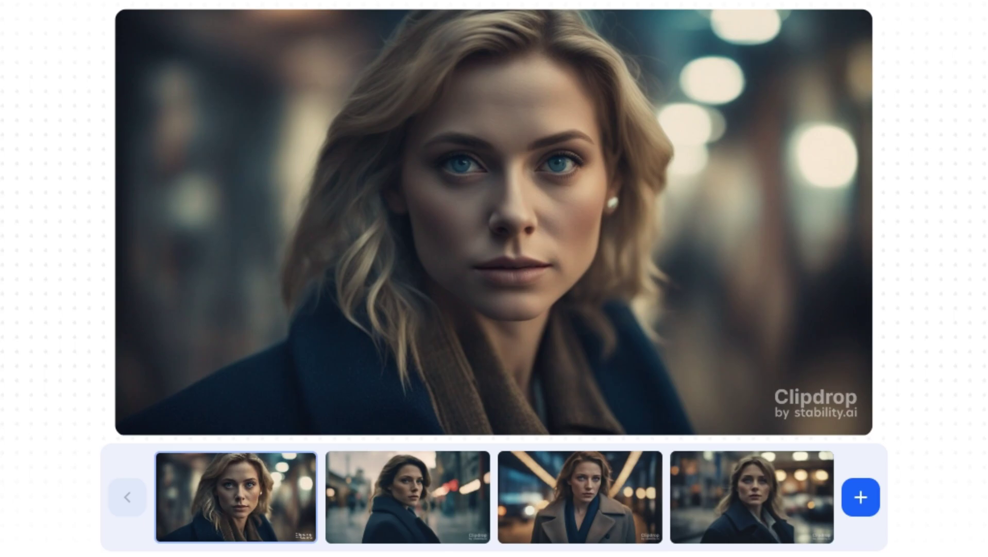
pyautogui.click(408, 497)
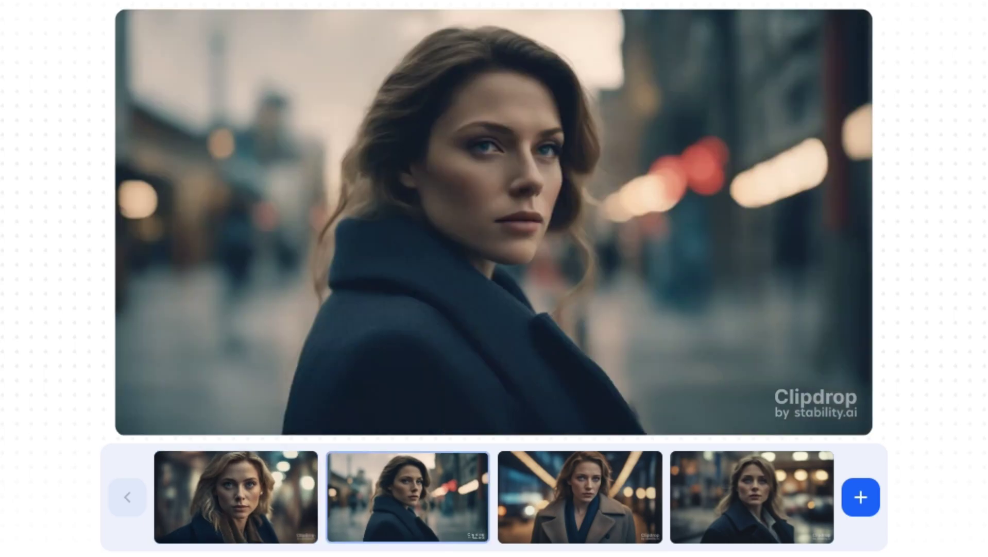
pyautogui.click(581, 496)
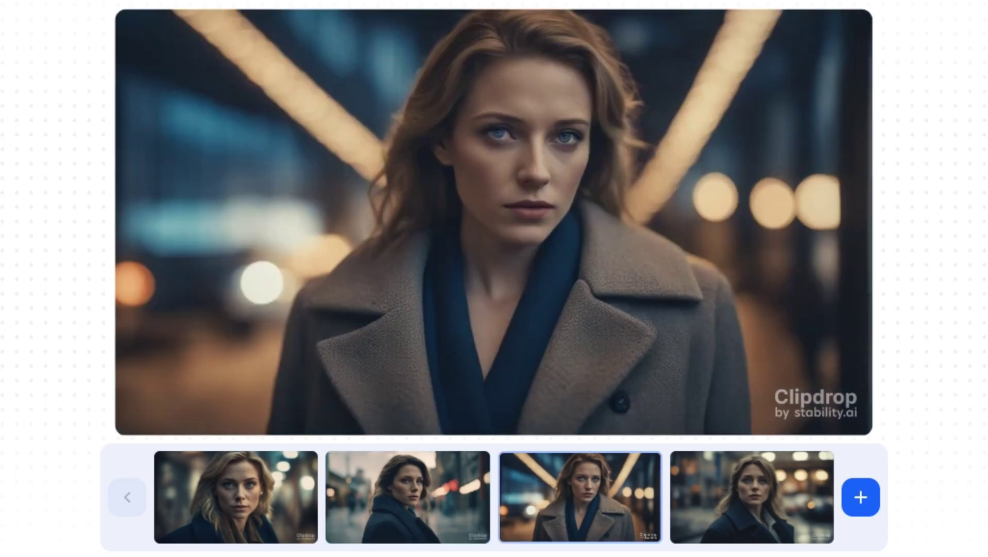